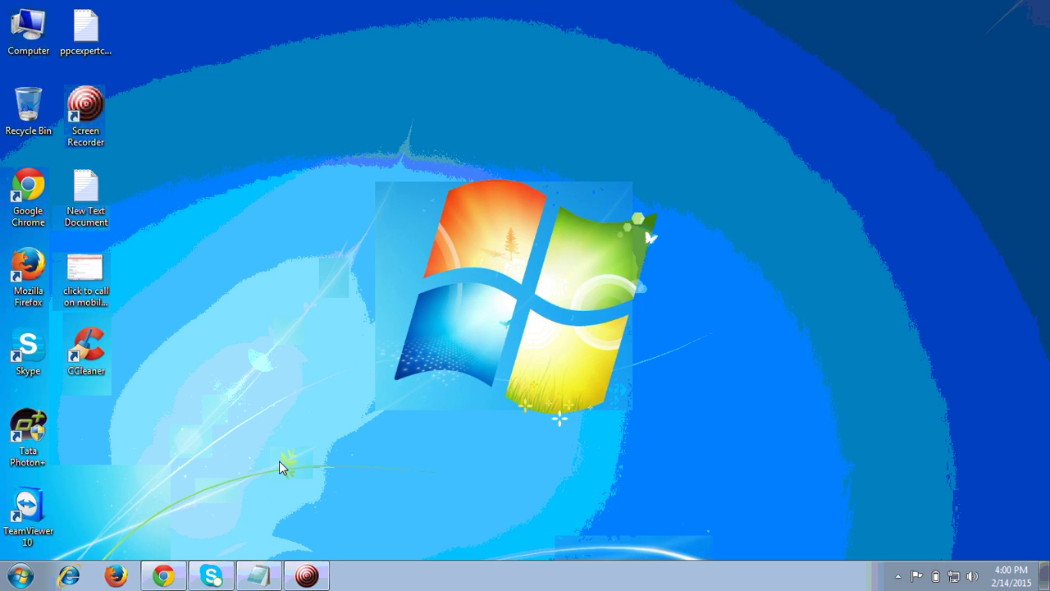
- Bring up the Notepad outline listing Gmail account creation, sending mail and bulk attachments
{"action": "left_click", "coordinate": [259, 575]}
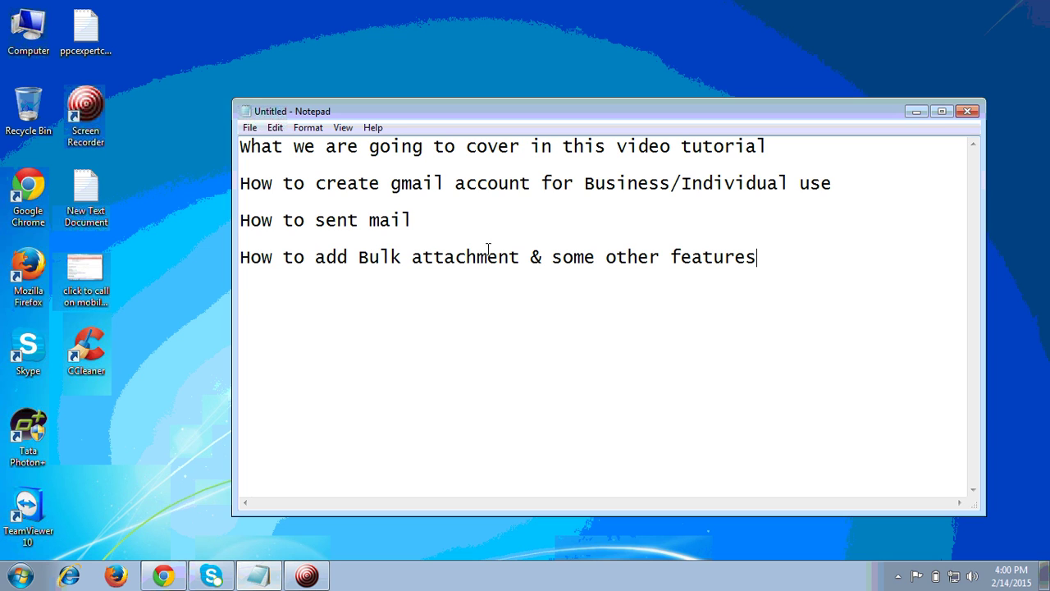
{"action": "left_click", "coordinate": [451, 205]}
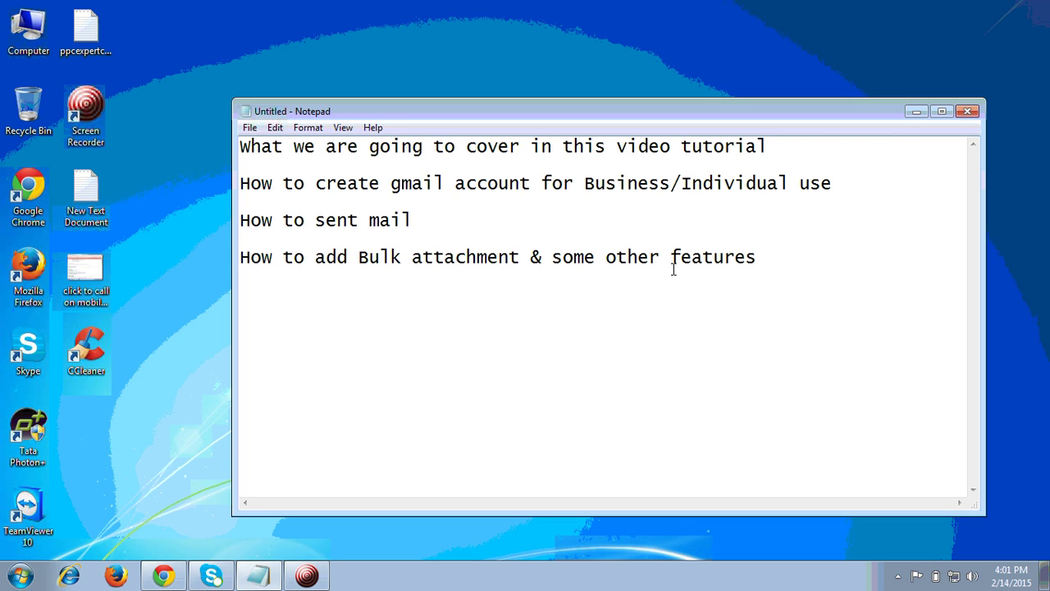
{"action": "left_click", "coordinate": [167, 423]}
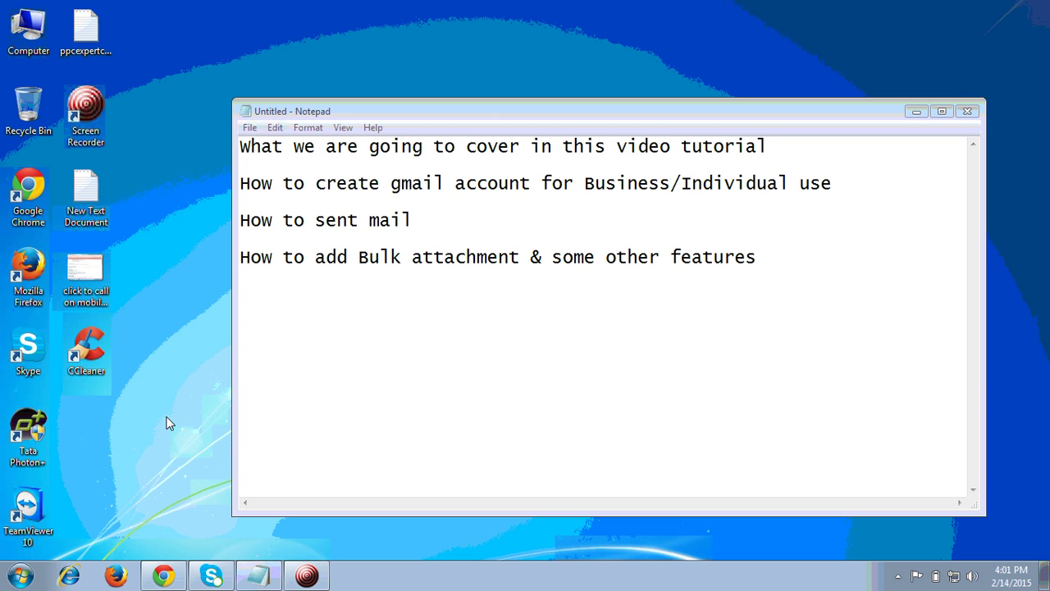
- Go from the Google homepage in Chrome to Gmail's Create your Google Account form
{"action": "left_click", "coordinate": [163, 575]}
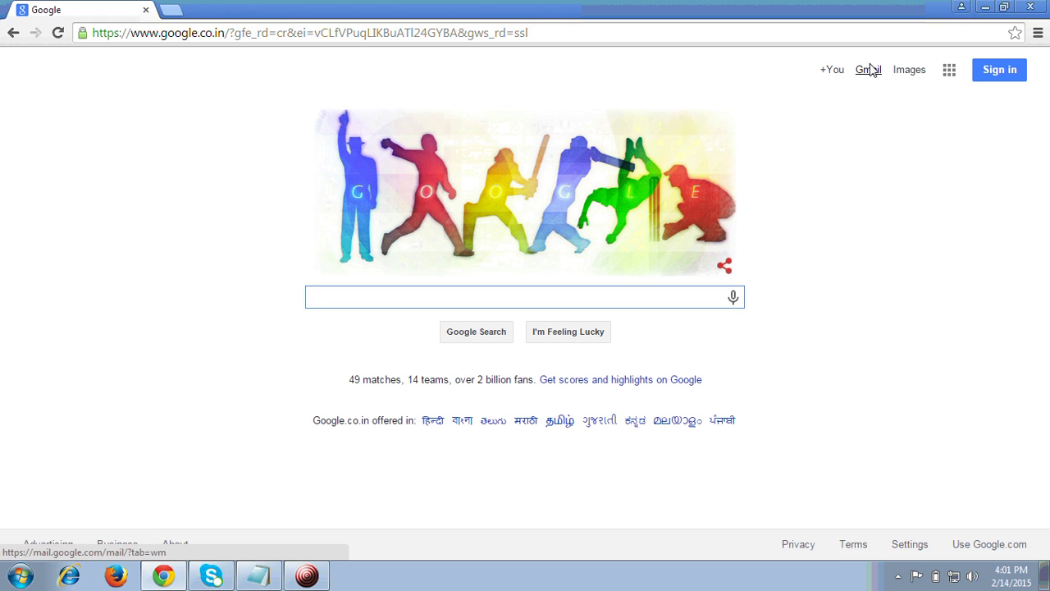
{"action": "left_click", "coordinate": [870, 71]}
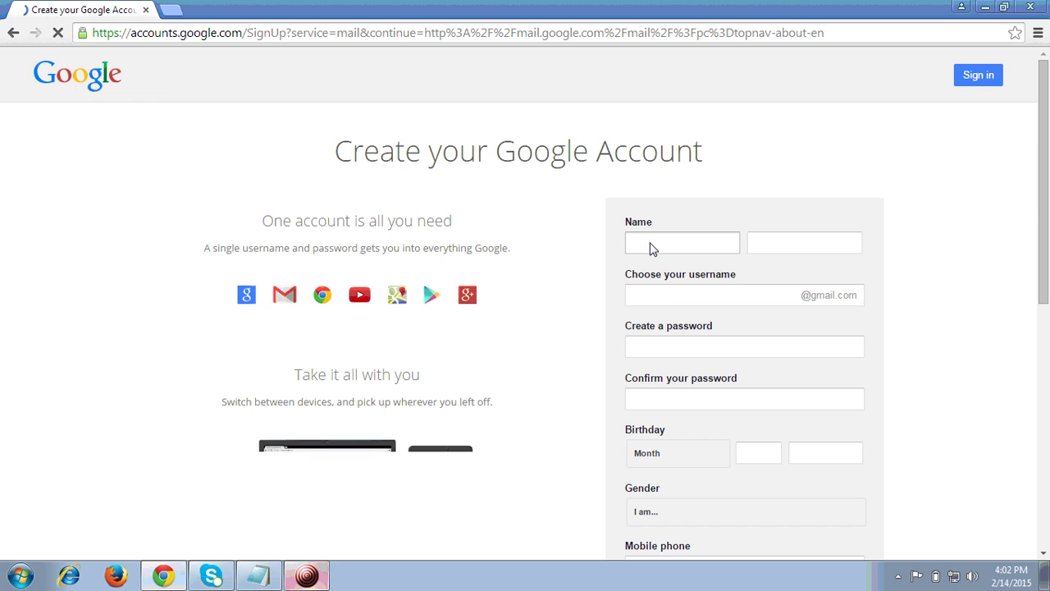
{"action": "left_click", "coordinate": [688, 249]}
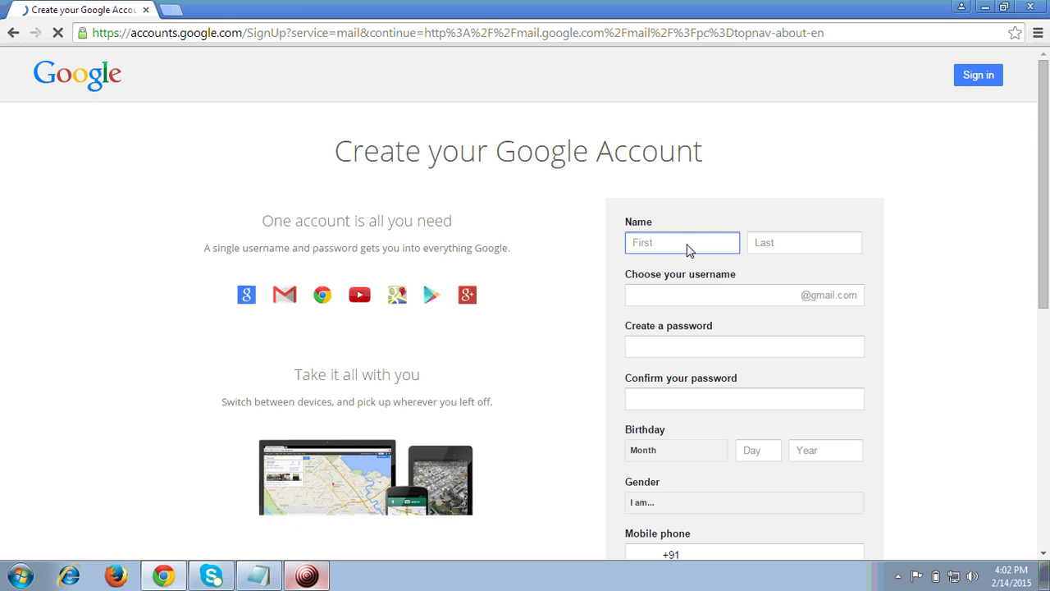
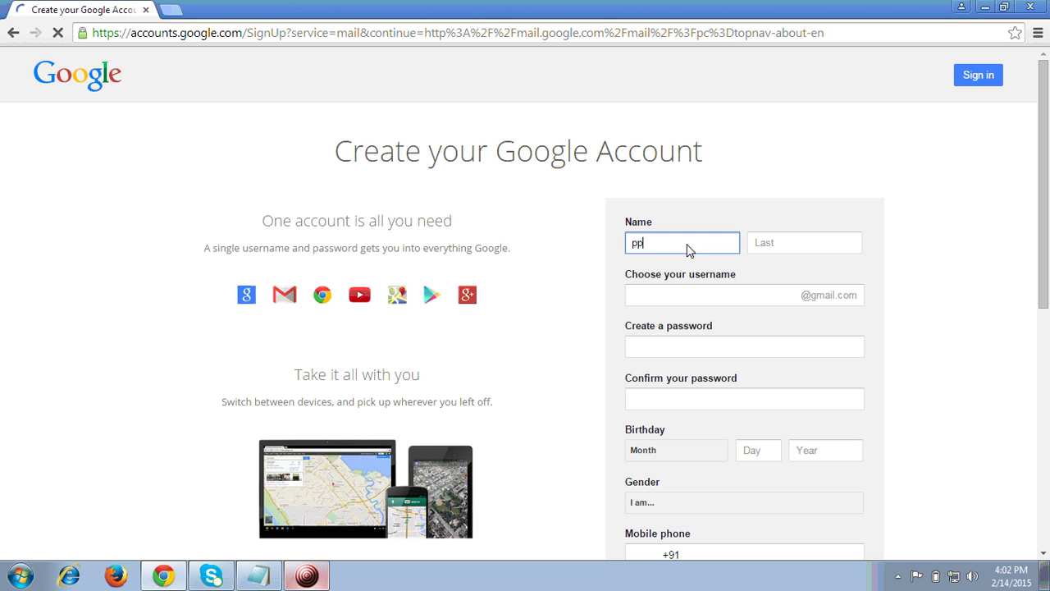
- Enter the account holder's first and last name and choose the new Gmail username
{"action": "left_click", "coordinate": [775, 244]}
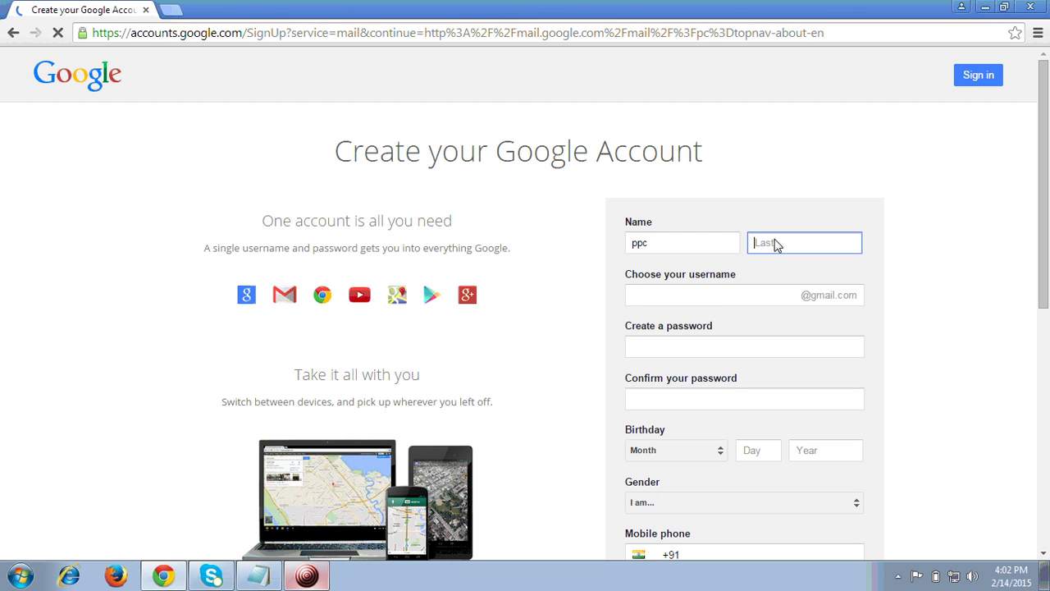
{"action": "key", "text": "BackSpace"}
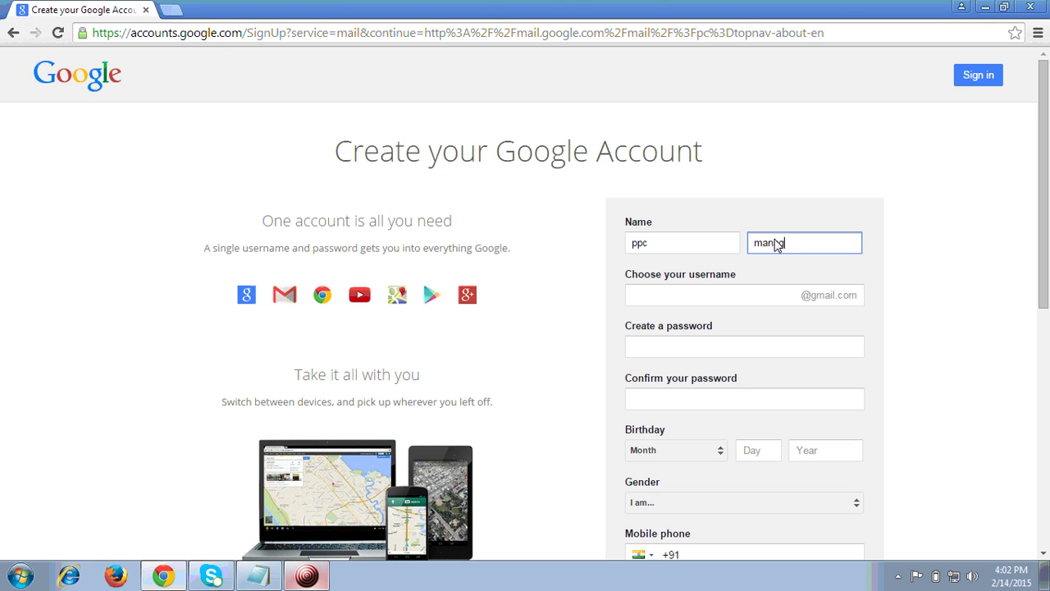
{"action": "left_click", "coordinate": [676, 296]}
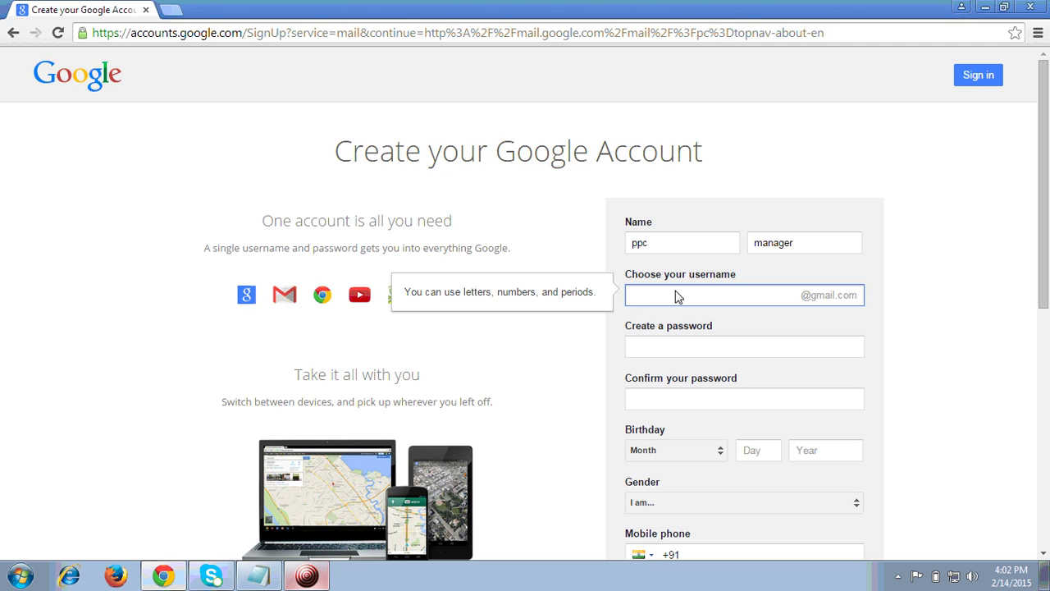
- Set the account password and repeat it in the Confirm password field
{"action": "left_click", "coordinate": [680, 354]}
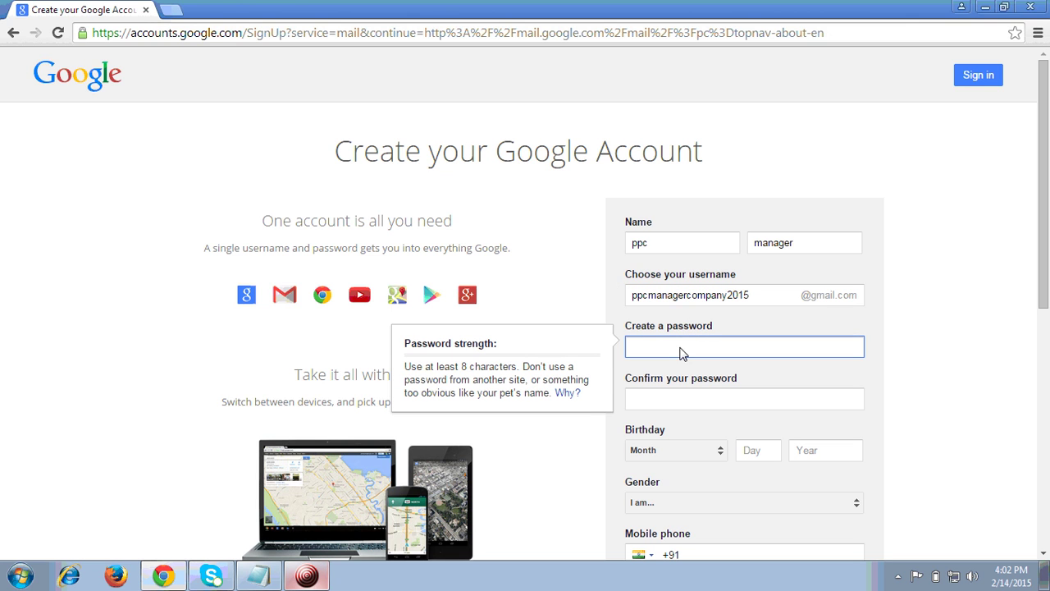
{"action": "key", "text": "BackSpace"}
{"action": "key", "text": "BackSpace"}
{"action": "key", "text": "BackSpace"}
{"action": "left_click", "coordinate": [674, 405]}
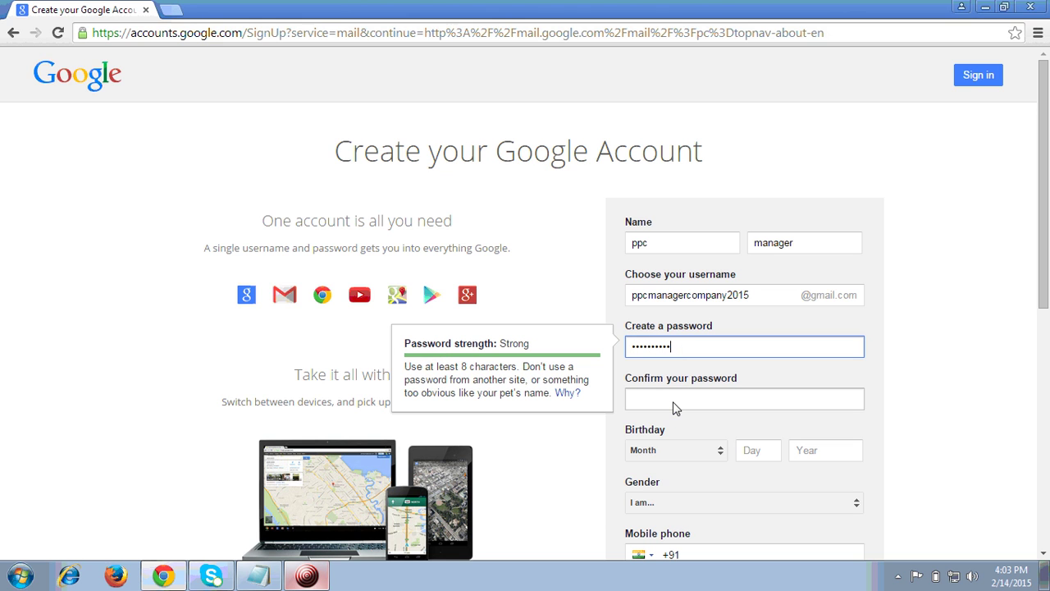
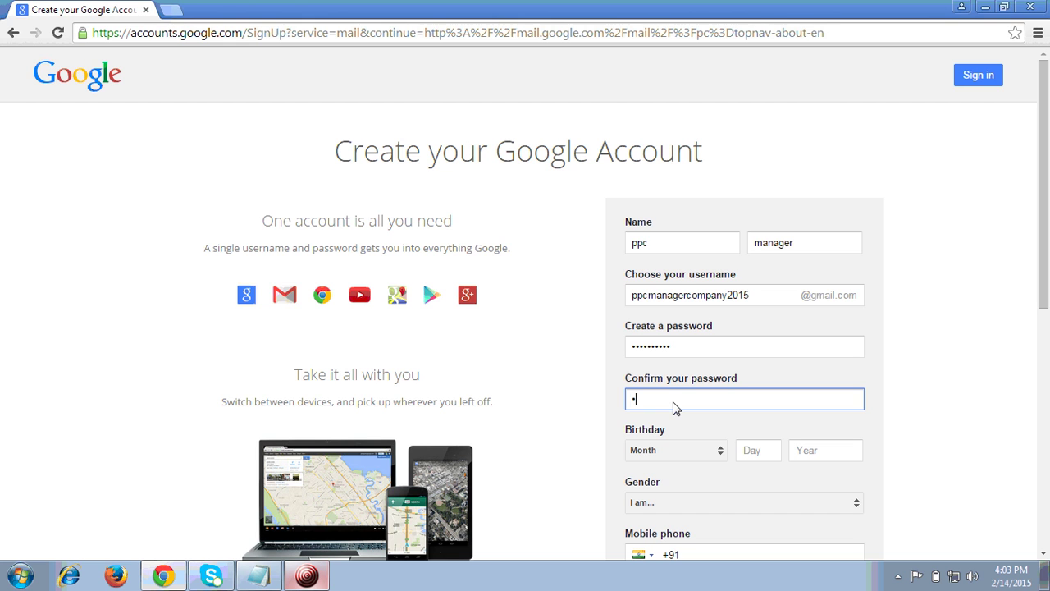
- Enter the birthday as August 15, 1987, correcting the mistyped year
{"action": "left_click", "coordinate": [961, 365]}
{"action": "scroll", "coordinate": [961, 365], "scroll_direction": "down", "scroll_amount": 1}
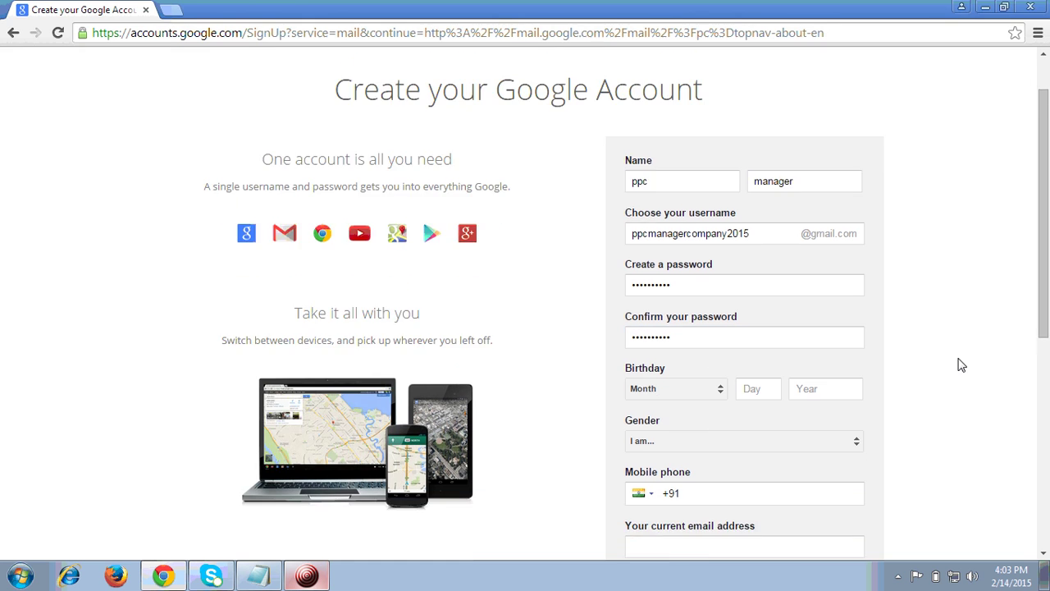
{"action": "left_click", "coordinate": [715, 362]}
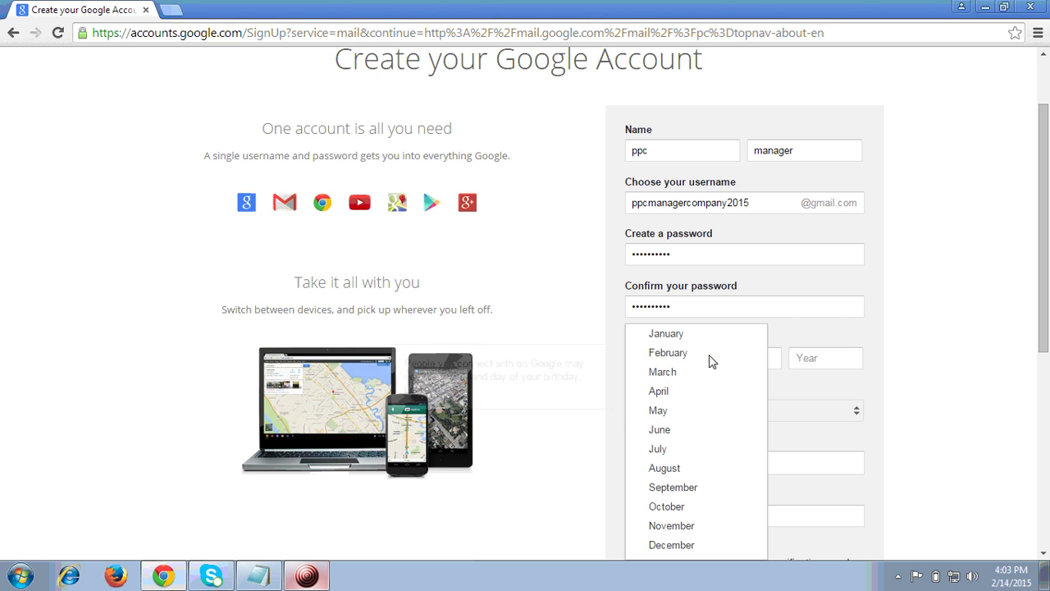
{"action": "left_click", "coordinate": [673, 470]}
{"action": "left_click", "coordinate": [759, 360]}
{"action": "type", "text": "15"}
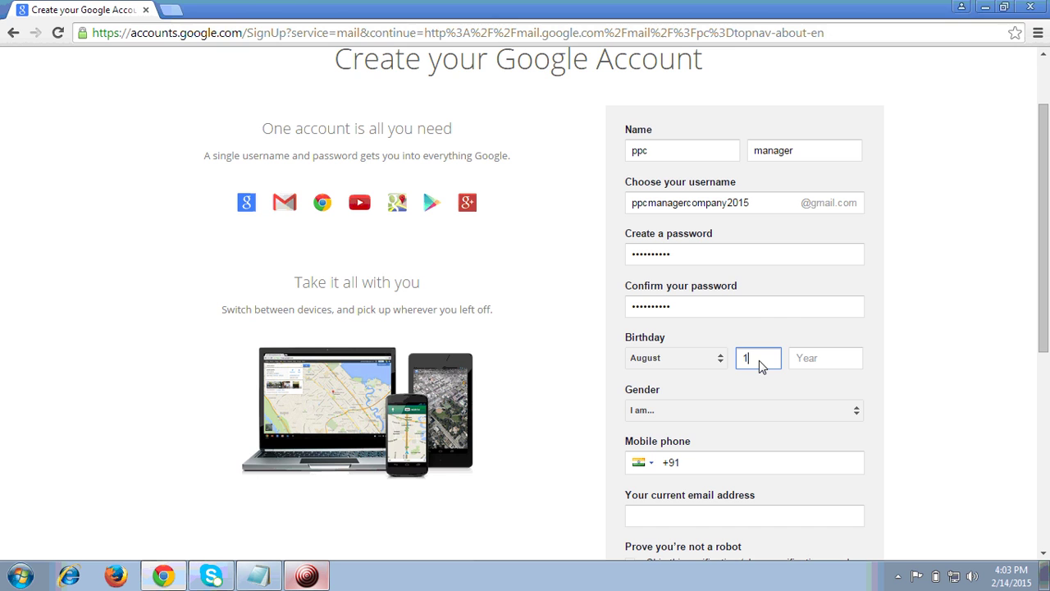
{"action": "left_click", "coordinate": [814, 361]}
{"action": "type", "text": "1986"}
{"action": "left_click", "coordinate": [941, 335]}
{"action": "scroll", "coordinate": [941, 335], "scroll_direction": "down", "scroll_amount": 1}
{"action": "left_click", "coordinate": [830, 297]}
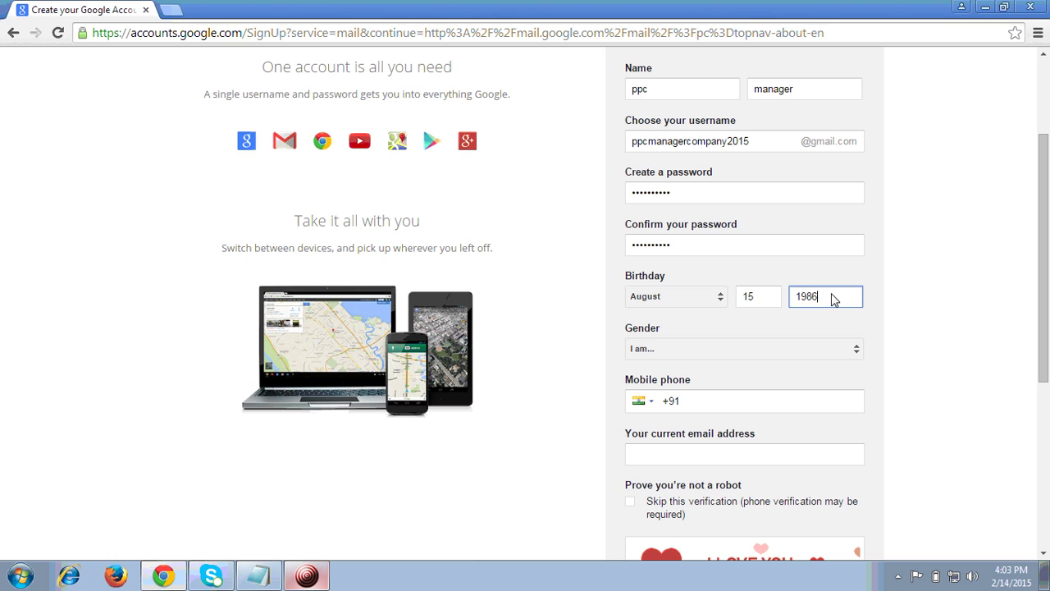
{"action": "type", "text": "7"}
{"action": "left_click", "coordinate": [912, 317]}
{"action": "scroll", "coordinate": [913, 318], "scroll_direction": "down", "scroll_amount": 1}
- Choose Male as the gender, leaving mobile phone and current email empty
{"action": "left_click", "coordinate": [804, 294]}
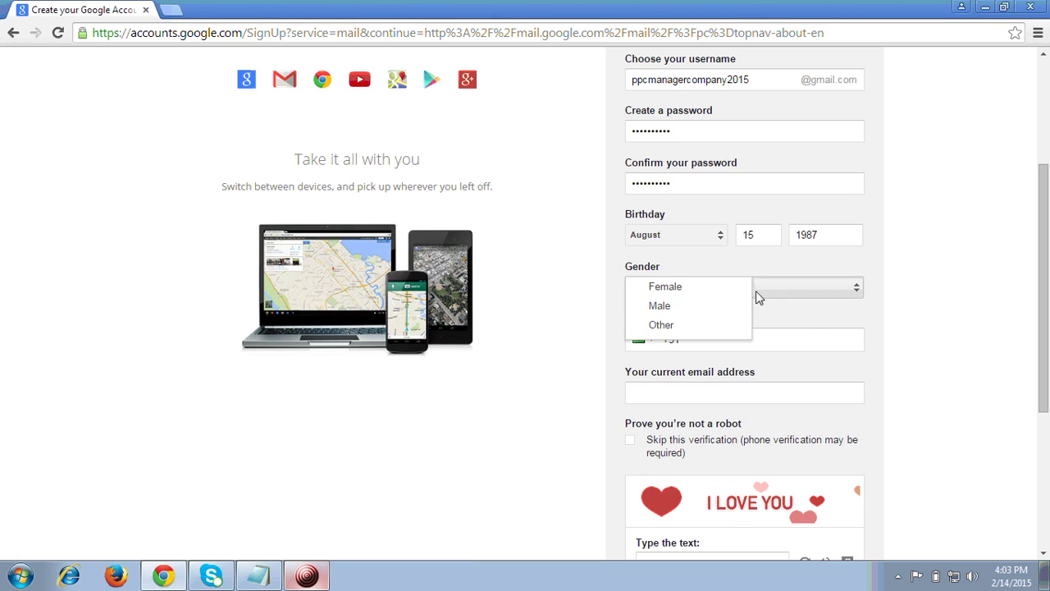
{"action": "left_click", "coordinate": [694, 307]}
{"action": "left_click", "coordinate": [962, 294]}
{"action": "scroll", "coordinate": [964, 293], "scroll_direction": "down", "scroll_amount": 1}
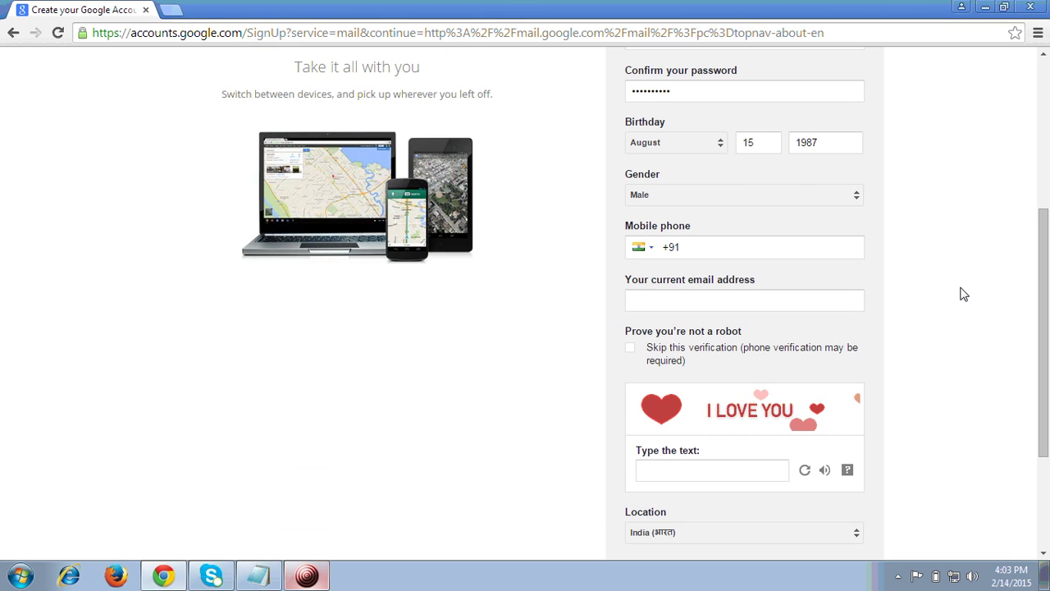
{"action": "left_click", "coordinate": [724, 251]}
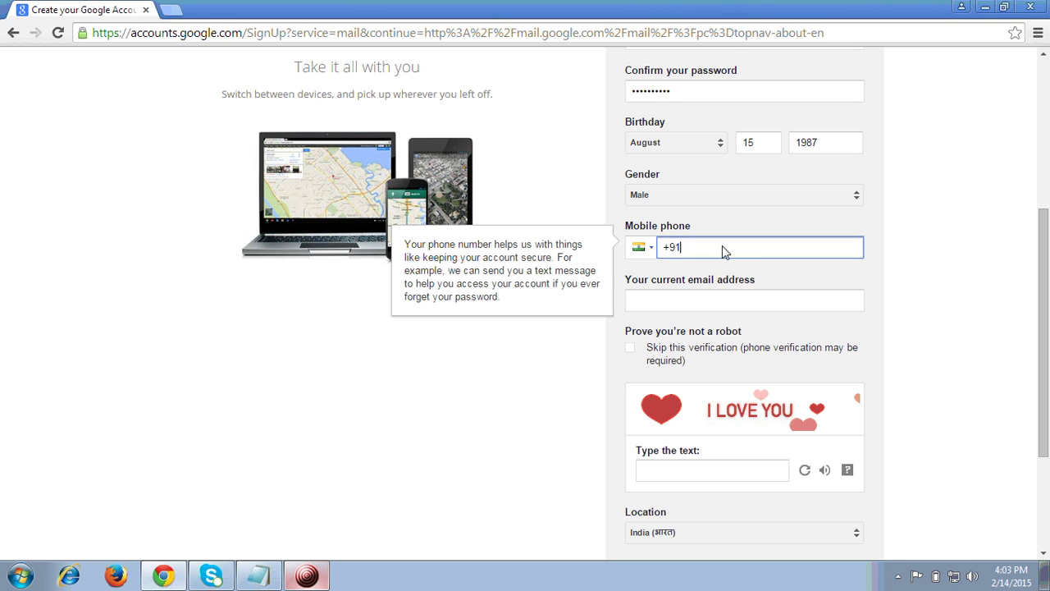
{"action": "left_click", "coordinate": [664, 307]}
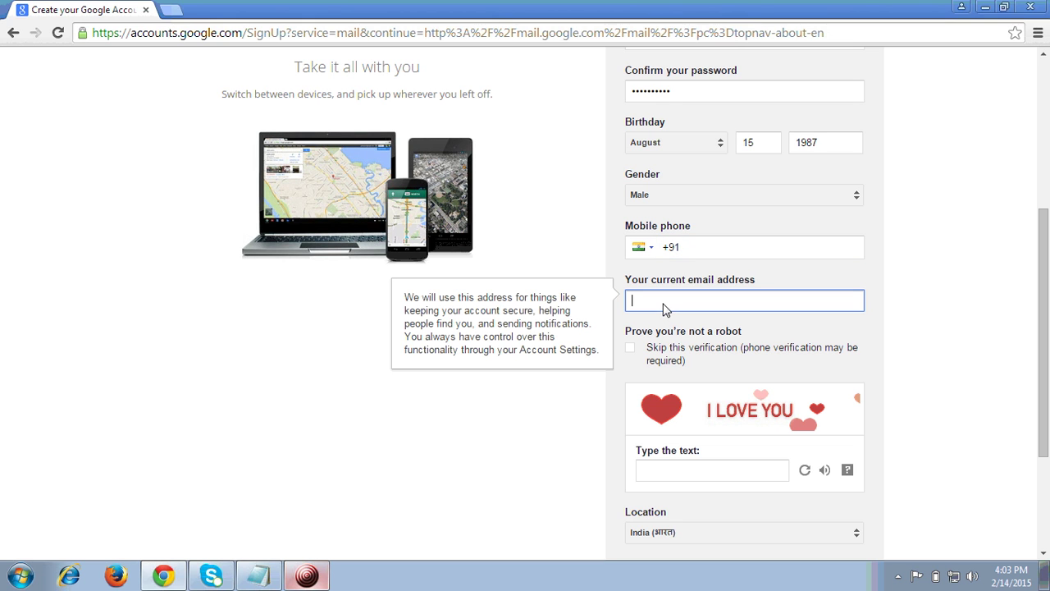
{"action": "left_click", "coordinate": [958, 301]}
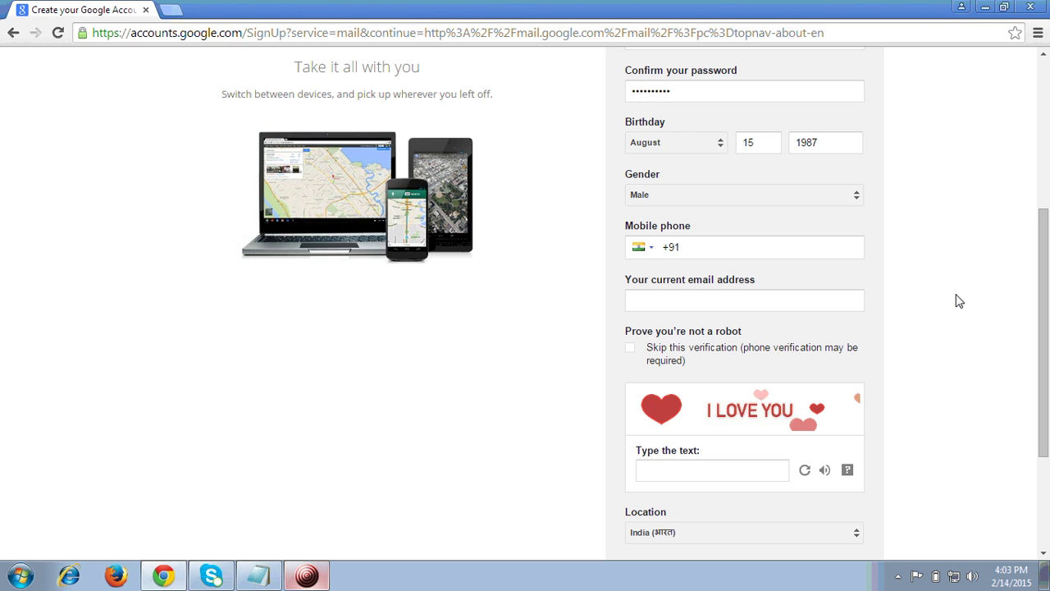
{"action": "scroll", "coordinate": [958, 301], "scroll_direction": "down", "scroll_amount": 1}
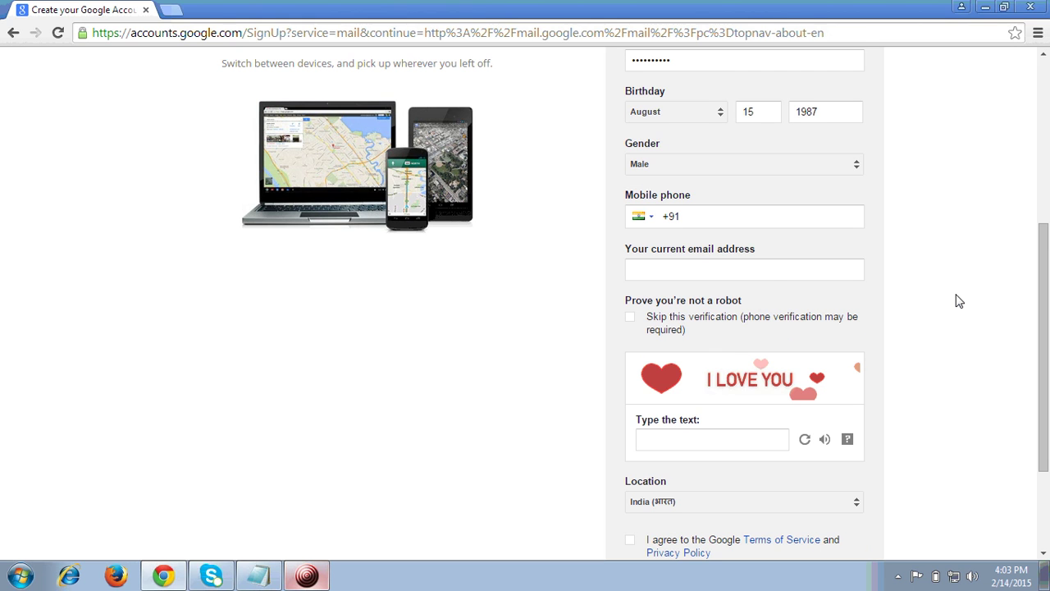
{"action": "scroll", "coordinate": [959, 302], "scroll_direction": "down", "scroll_amount": 1}
- Enter the captcha text, agree to the Terms of Service and submit the sign-up form
{"action": "left_click", "coordinate": [667, 410]}
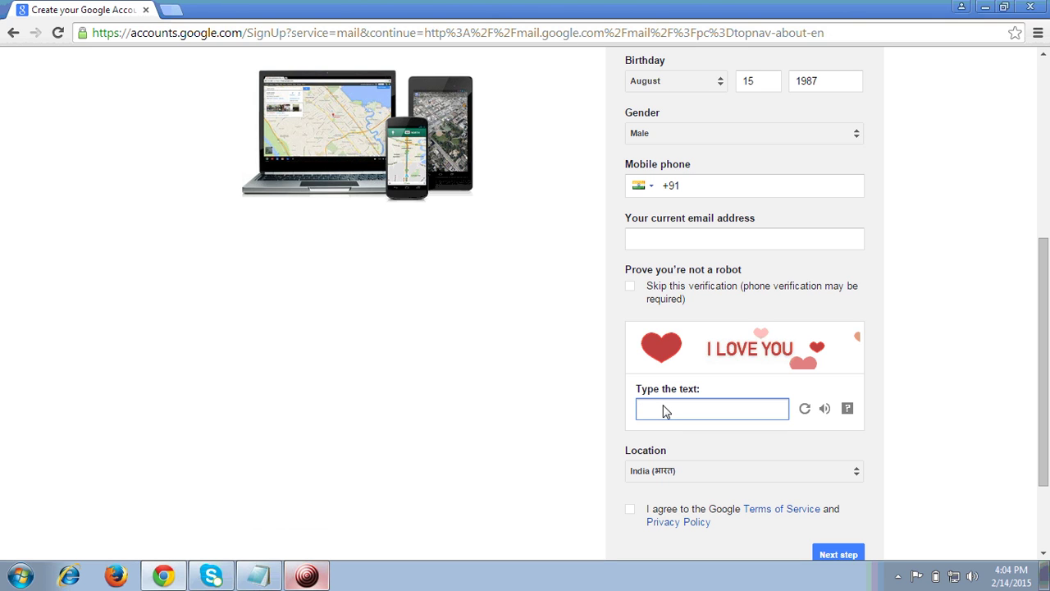
{"action": "type", "text": "I "}
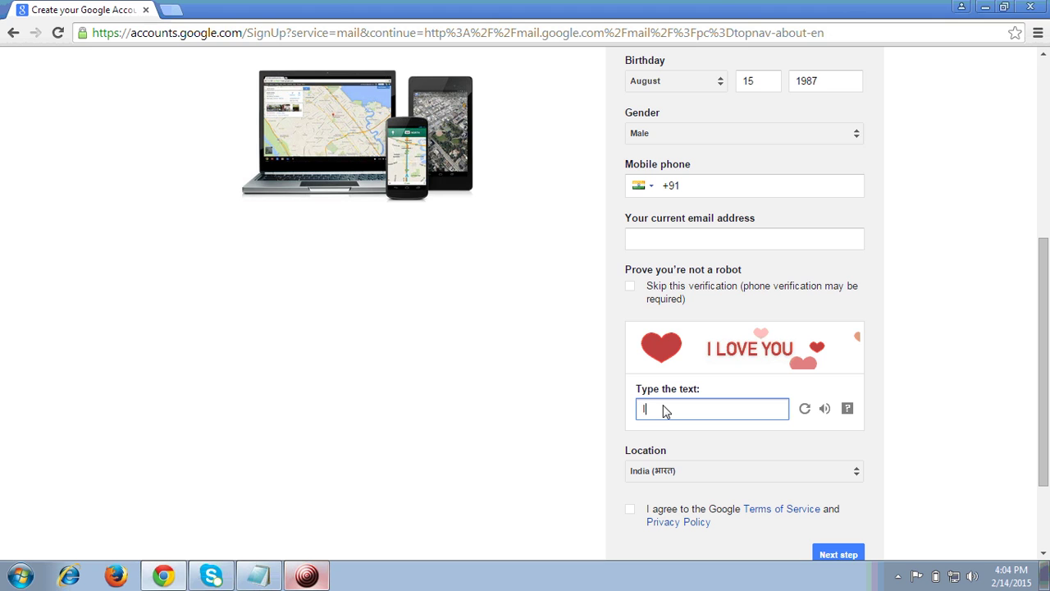
{"action": "type", "text": "LOVE YOU"}
{"action": "left_click", "coordinate": [979, 345]}
{"action": "scroll", "coordinate": [979, 345], "scroll_direction": "down", "scroll_amount": 2}
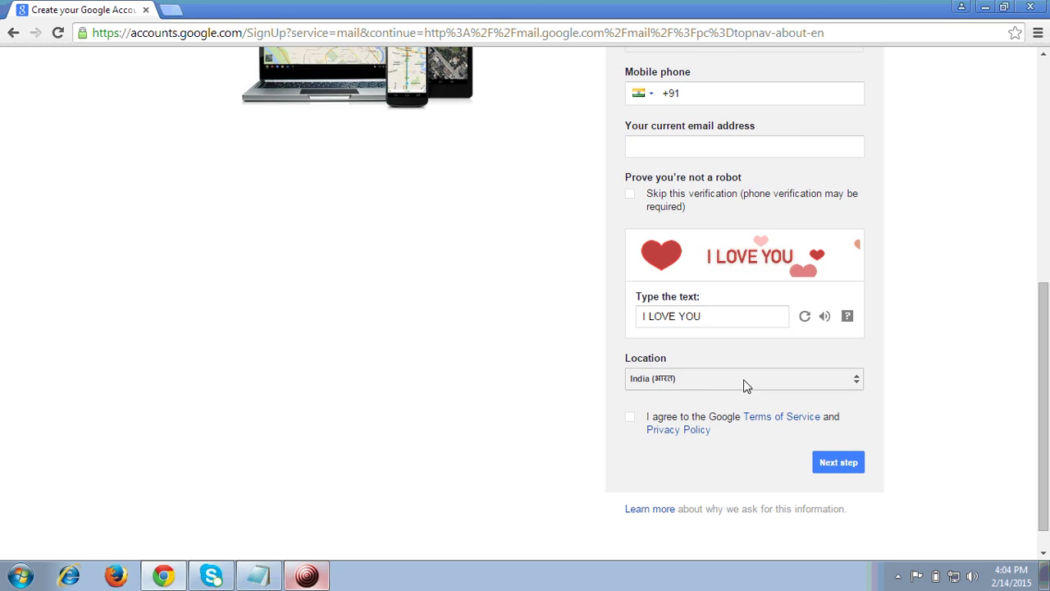
{"action": "left_click", "coordinate": [630, 417]}
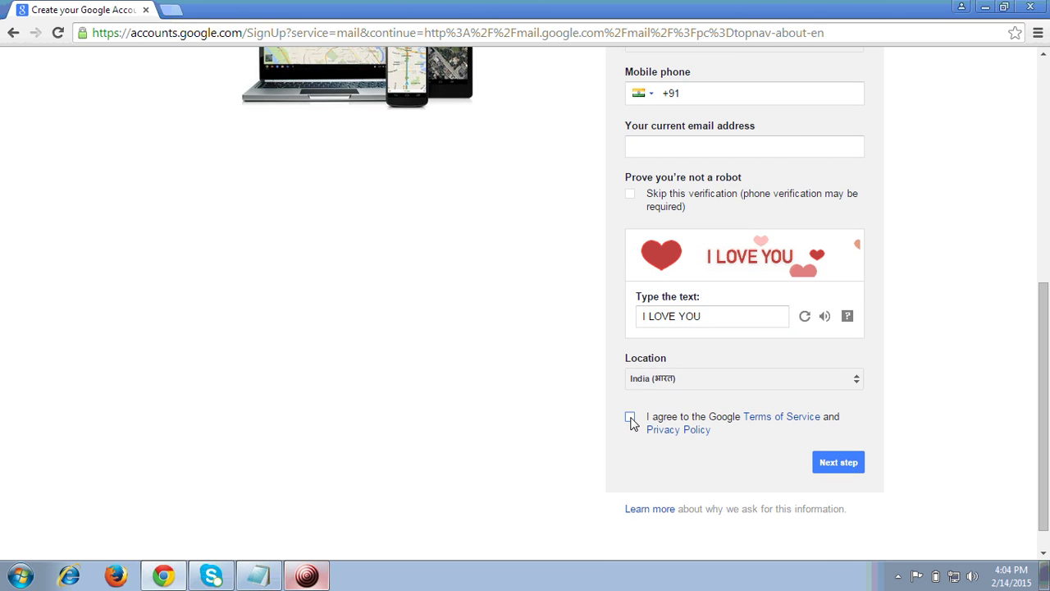
{"action": "left_click", "coordinate": [827, 463]}
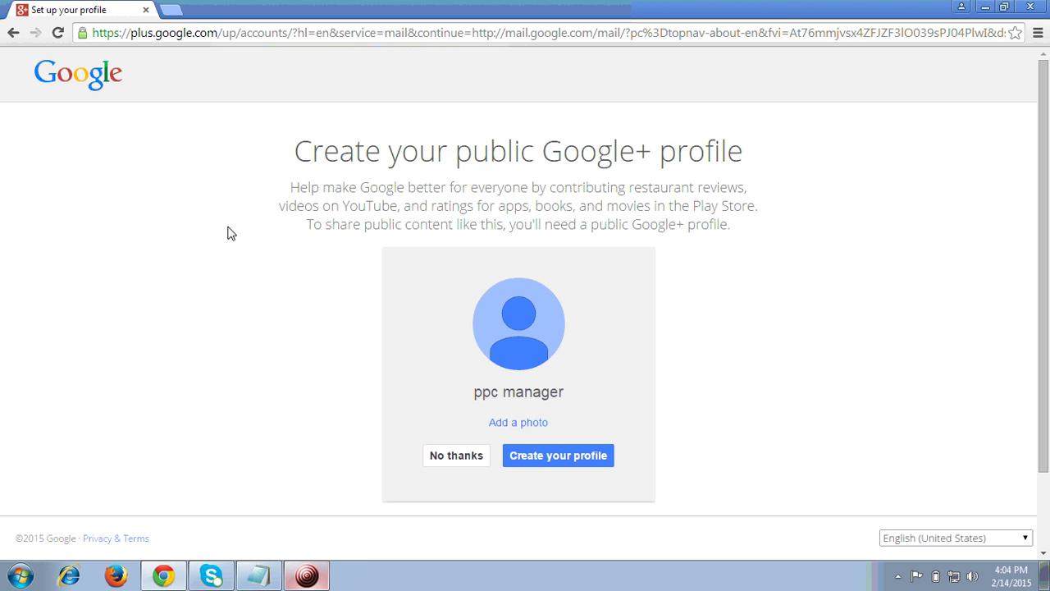
- Create the public Google+ profile to reach the Welcome page
{"action": "left_click", "coordinate": [578, 457]}
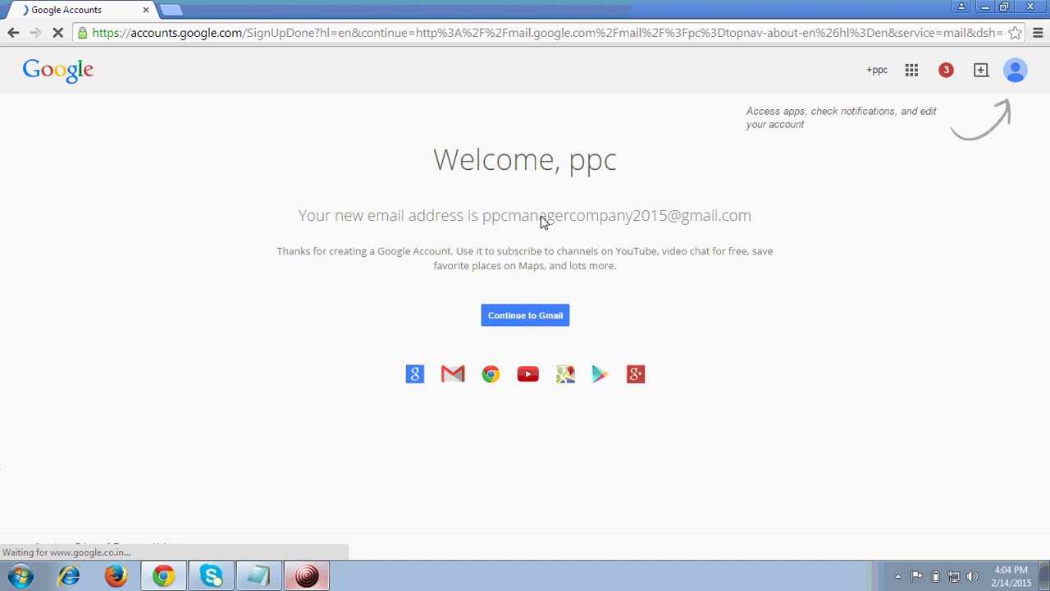
- Highlight the new address on the Welcome page and continue to the Gmail inbox
{"action": "left_click_drag", "start_coordinate": [482, 221], "coordinate": [750, 227]}
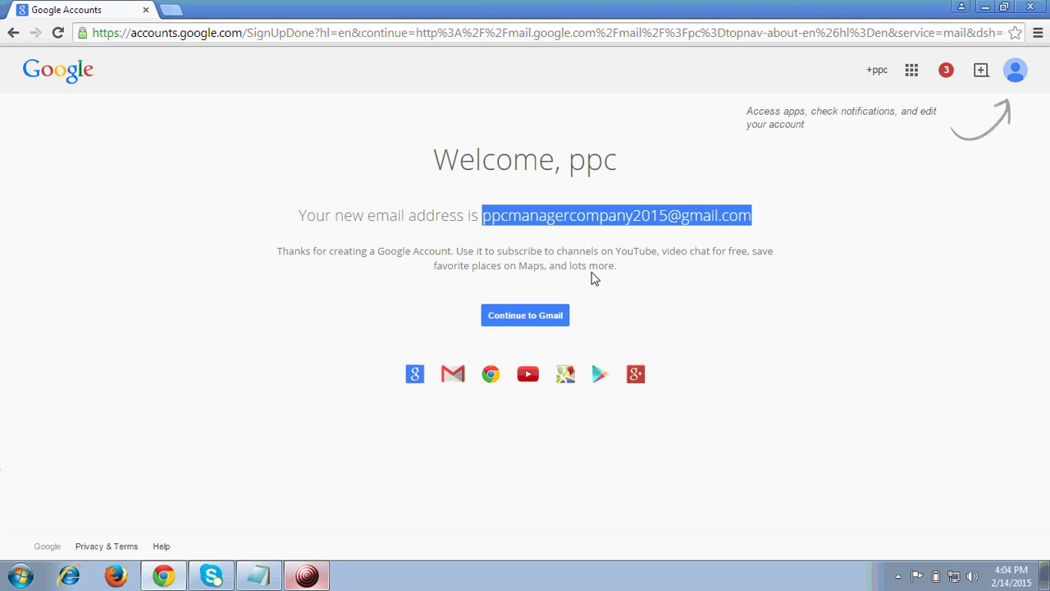
{"action": "left_click", "coordinate": [542, 317]}
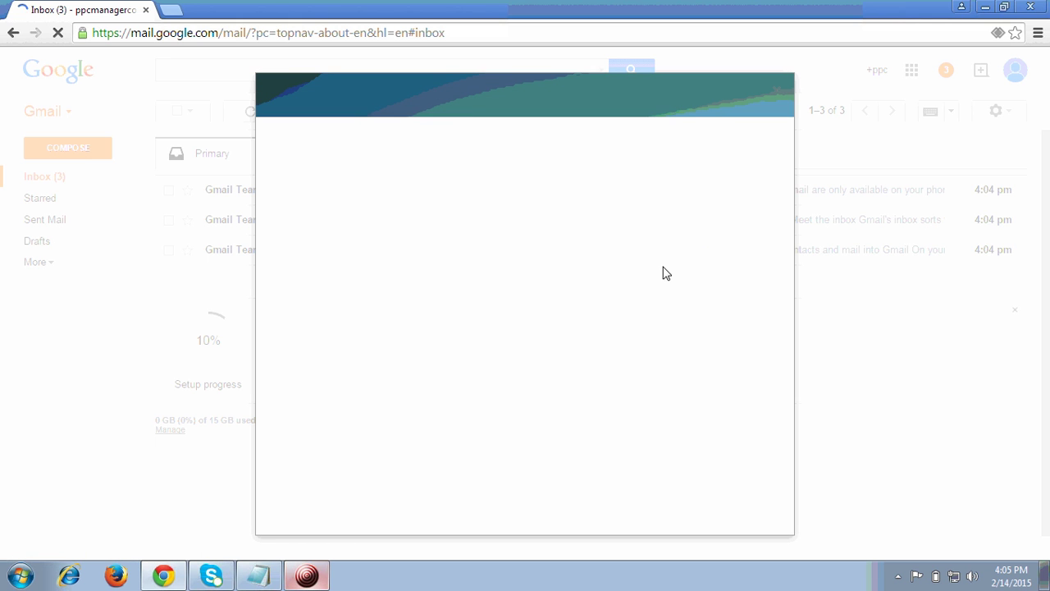
- Close the Gmail welcome dialog and start a blank New Message
{"action": "left_click", "coordinate": [779, 94]}
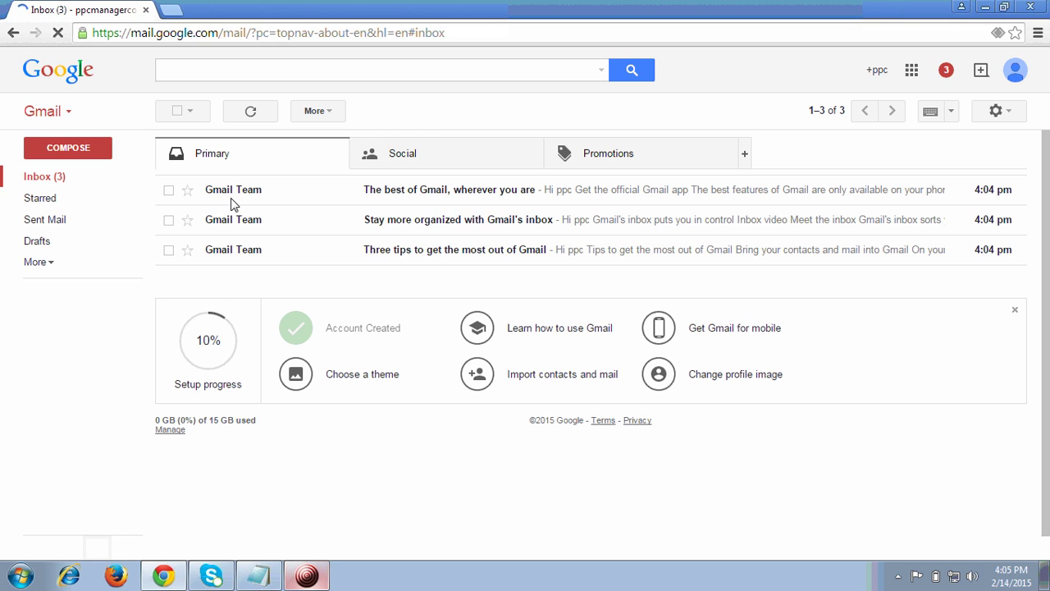
{"action": "left_click", "coordinate": [102, 153]}
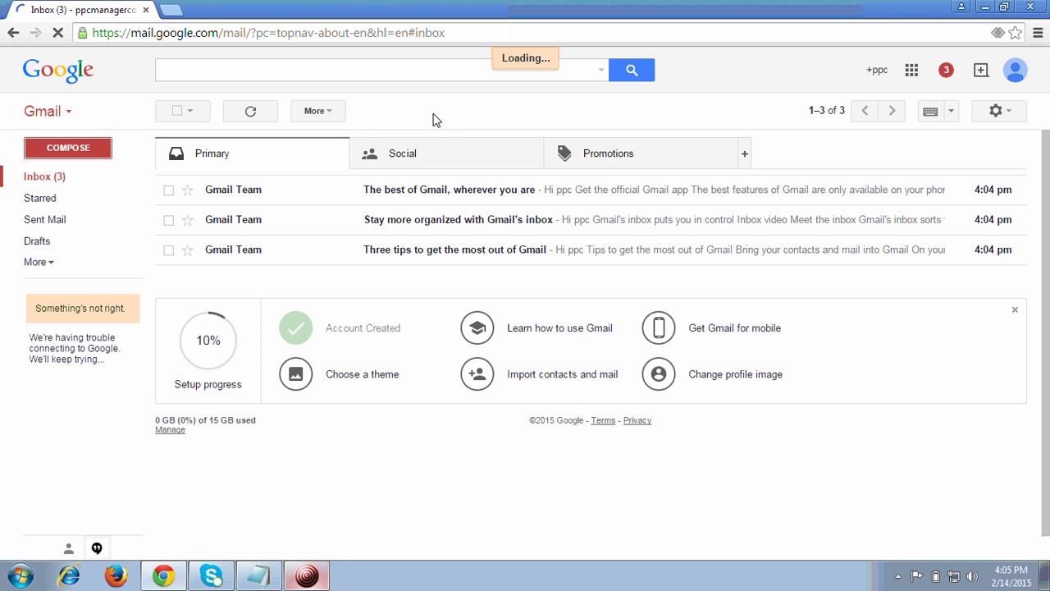
{"action": "left_click", "coordinate": [316, 577]}
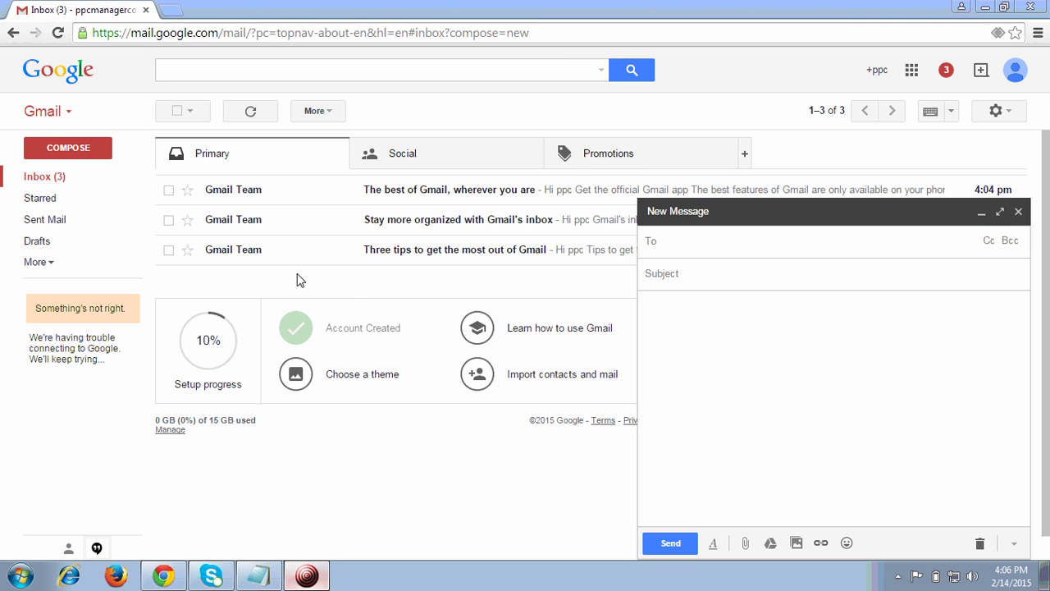
- Fill in the recipient's Gmail address in the To field
{"action": "left_click", "coordinate": [347, 295]}
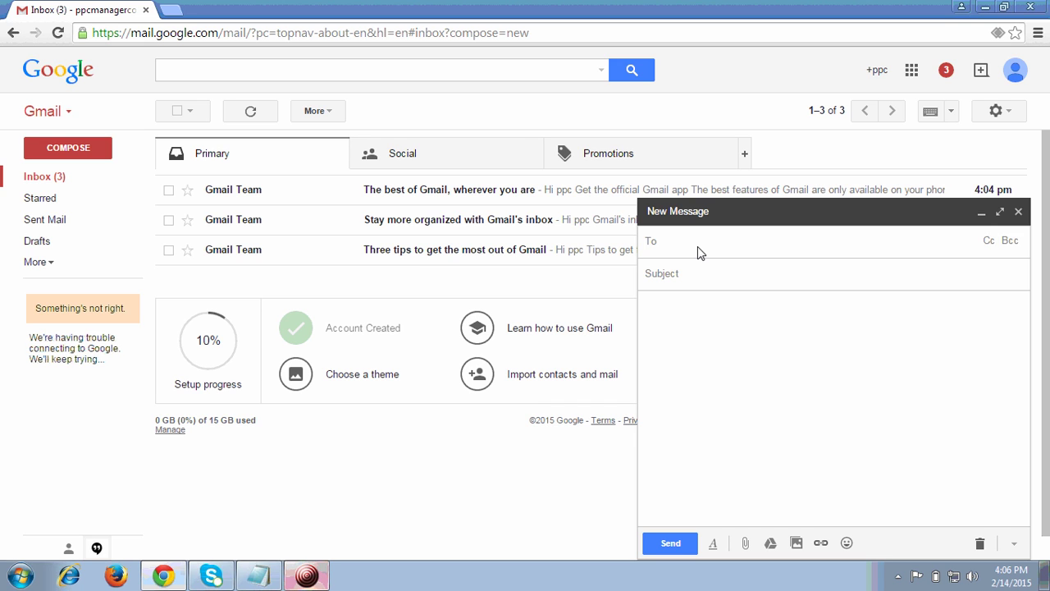
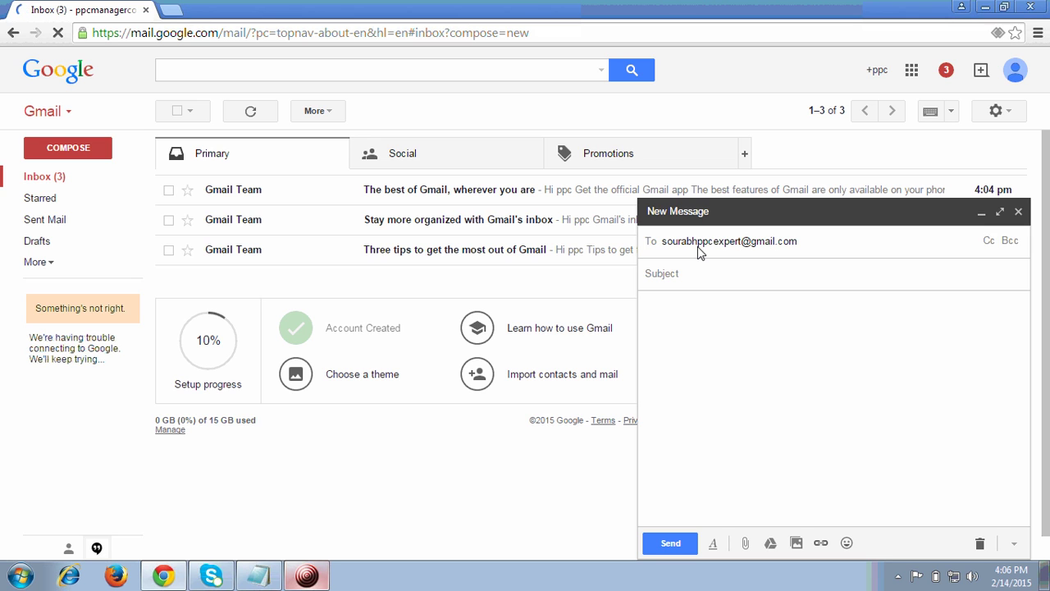
{"action": "left_click", "coordinate": [675, 276]}
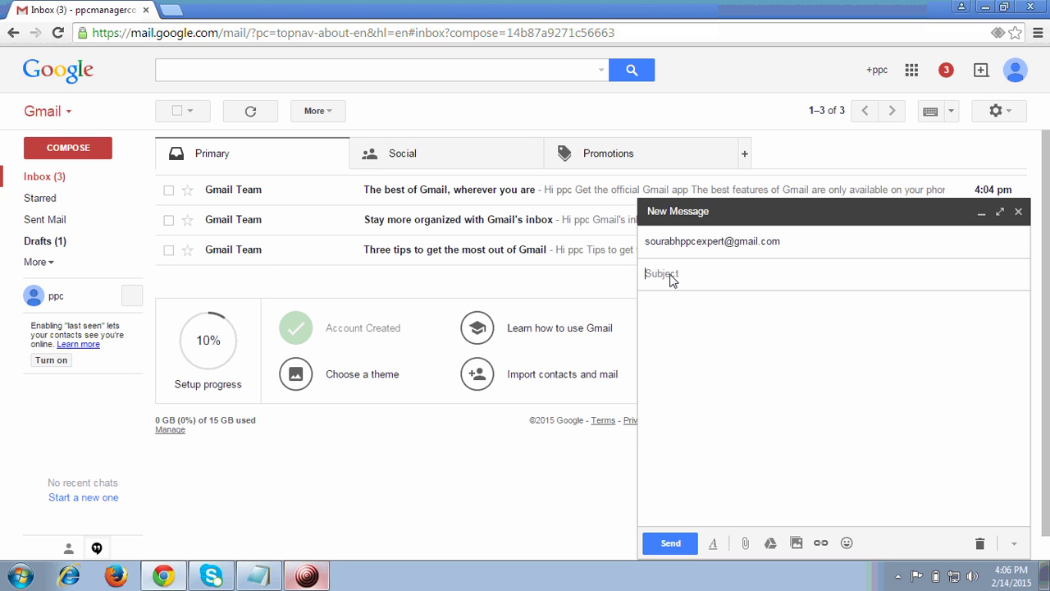
- Add subject 'Payment Confirmation' and a 'Hi,' body about the enclosed attachment, signed Regards, fixing the 'enlcosed' typo
{"action": "type", "text": "Payment Confirmation"}
{"action": "left_click", "coordinate": [672, 319]}
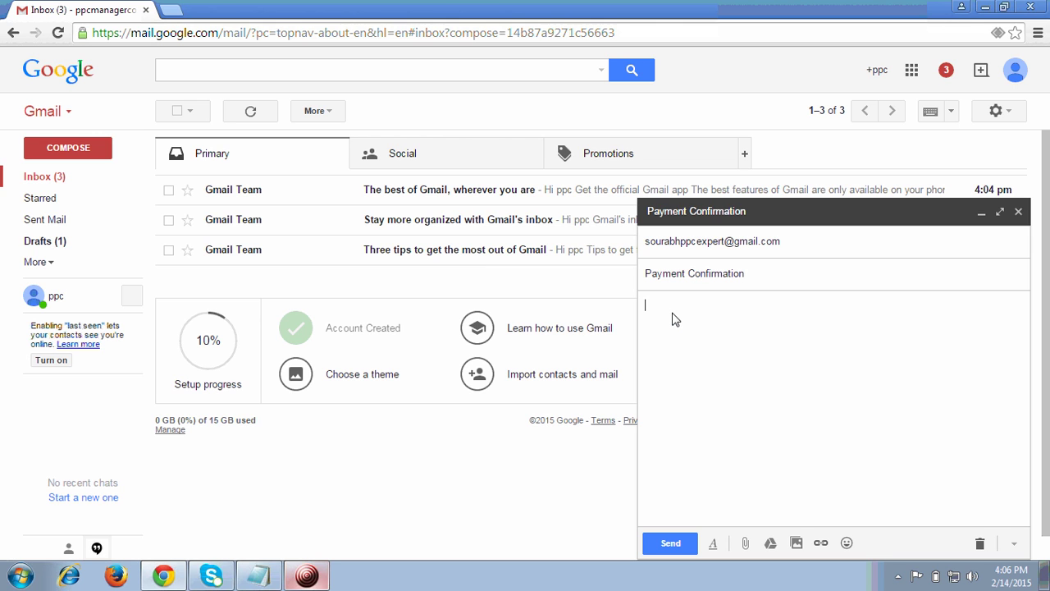
{"action": "type", "text": "Hi,"}
{"action": "key", "text": "Return"}
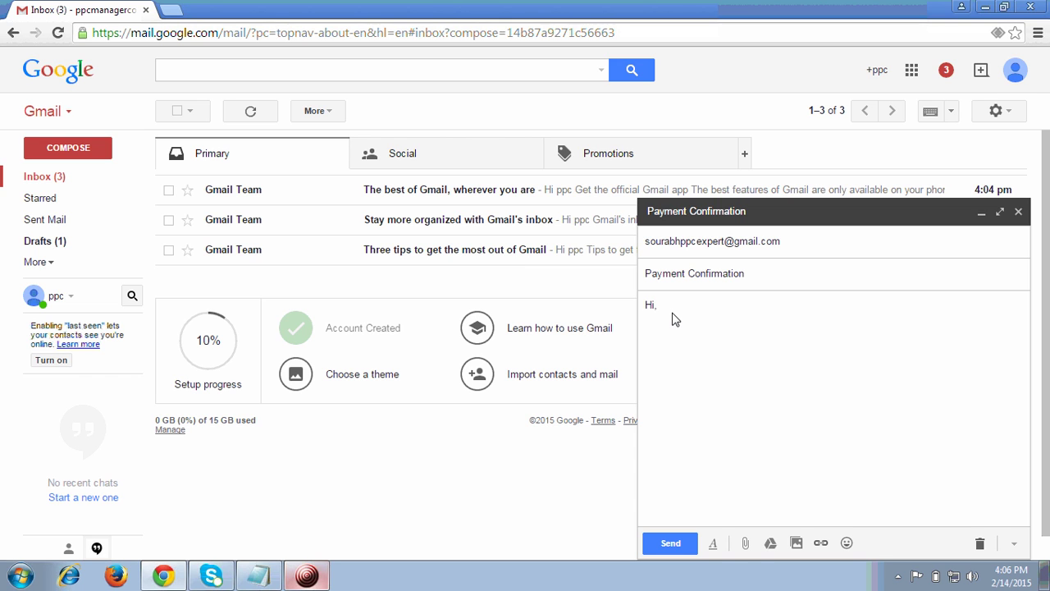
{"action": "type", "text": "Kindly check the "}
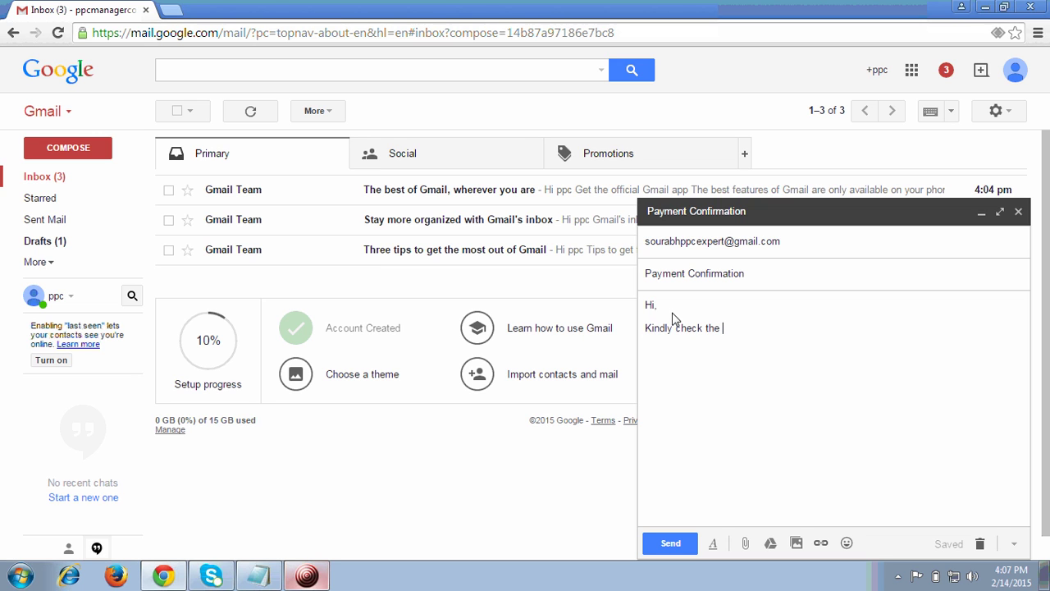
{"action": "type", "text": "enlcosed attachment for payment confirmation."}
{"action": "key", "text": "Return"}
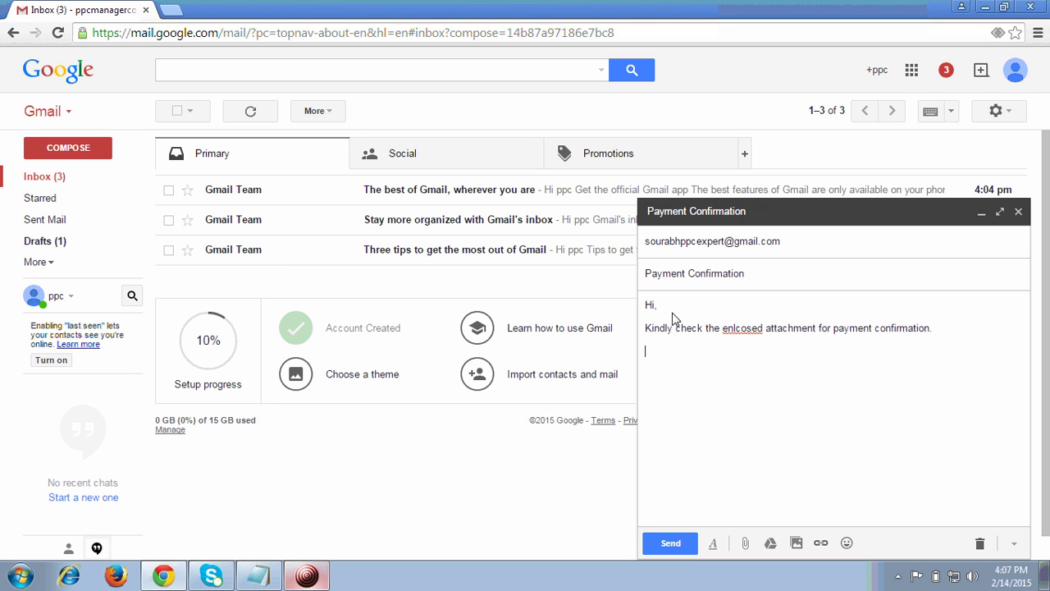
{"action": "type", "text": "Regards"}
{"action": "key", "text": "Return"}
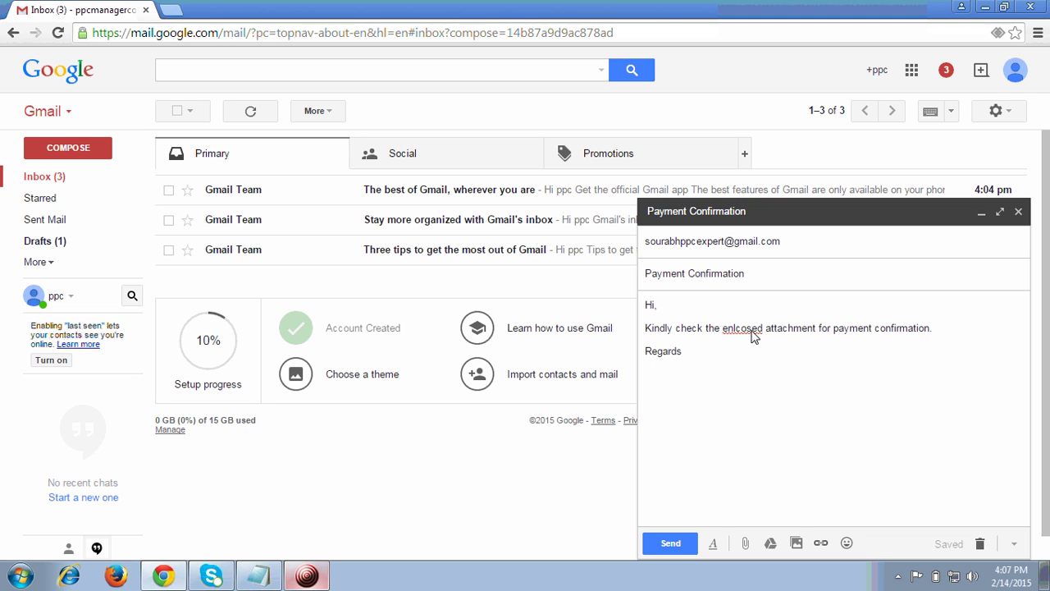
{"action": "key", "text": "Left"}
{"action": "key", "text": "Left"}
{"action": "key", "text": "BackSpace"}
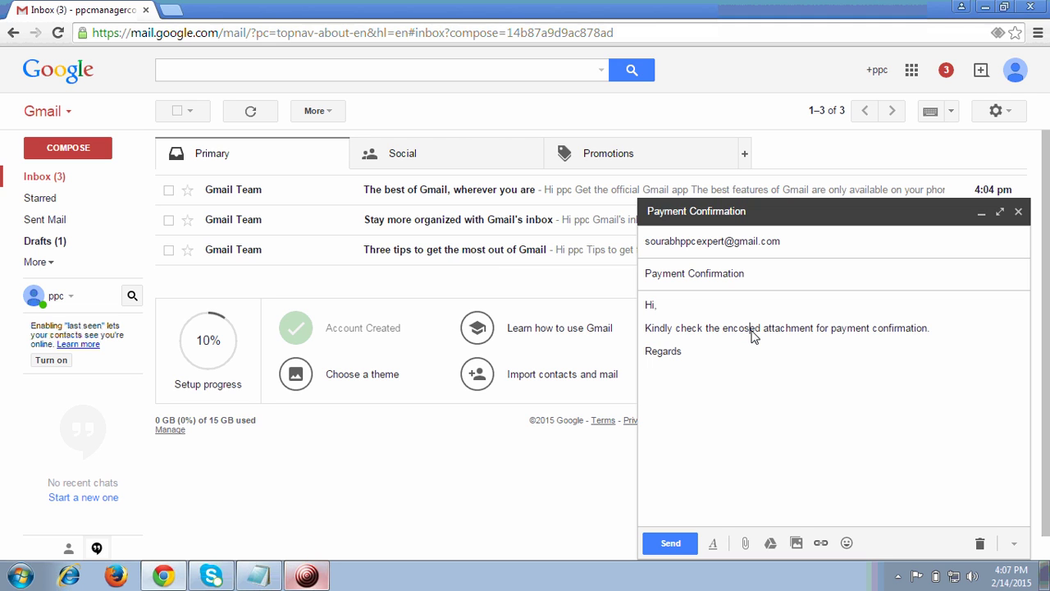
{"action": "type", "text": "l"}
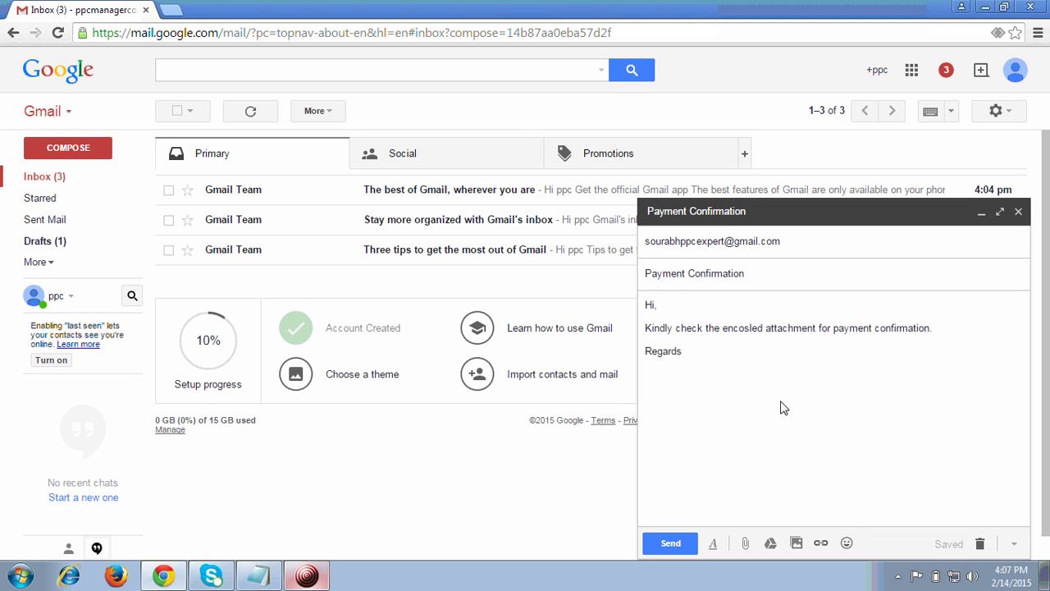
- Attach 'click to call on mobile device.png' from the Desktop
{"action": "left_click", "coordinate": [745, 543]}
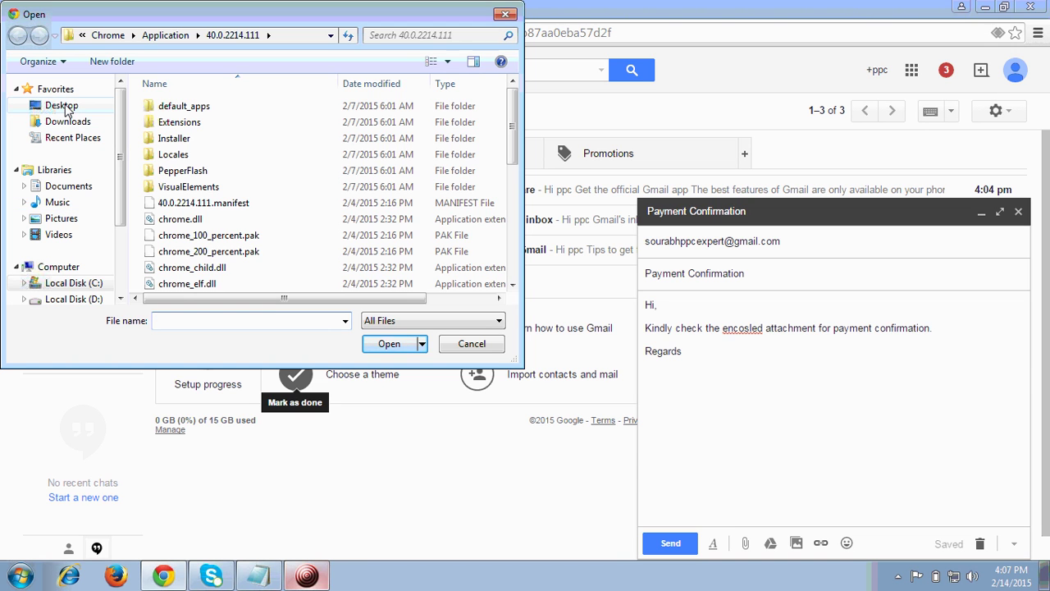
{"action": "left_click", "coordinate": [68, 109]}
{"action": "left_click_drag", "start_coordinate": [507, 141], "coordinate": [513, 273]}
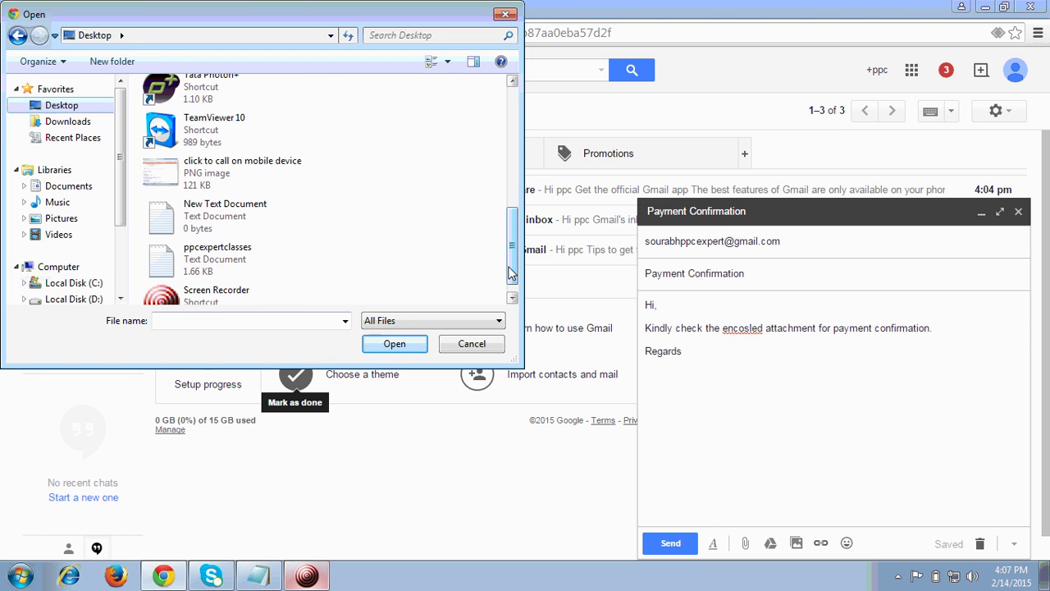
{"action": "left_click", "coordinate": [217, 182]}
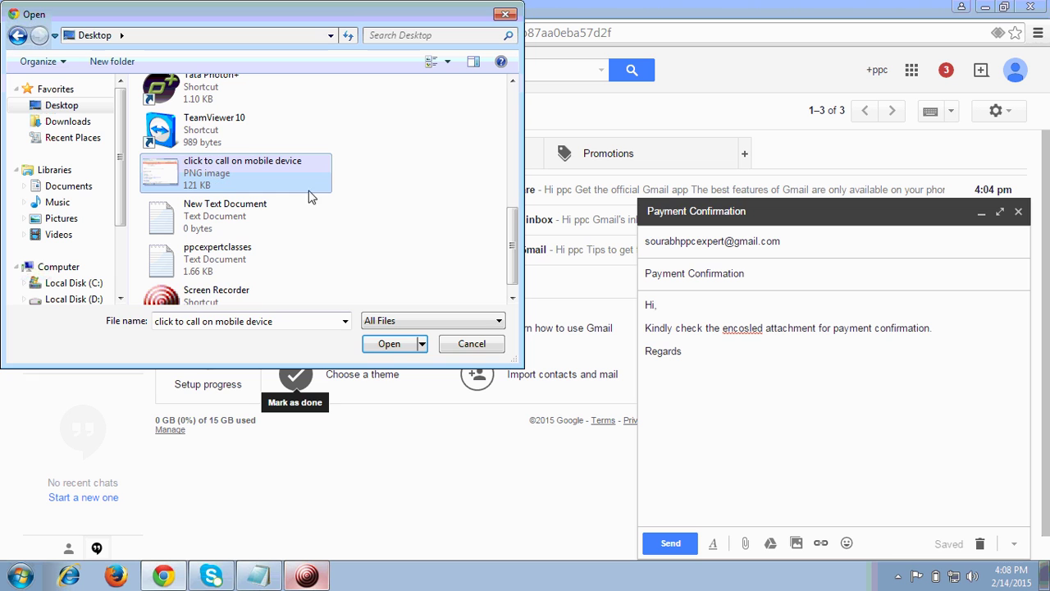
{"action": "left_click", "coordinate": [389, 343]}
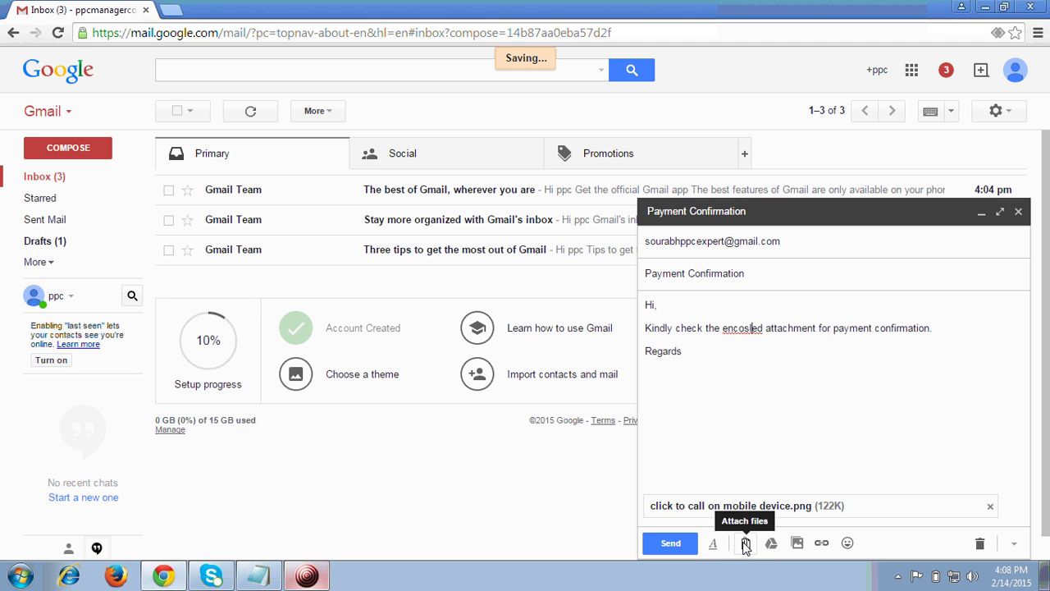
{"action": "left_click", "coordinate": [772, 543]}
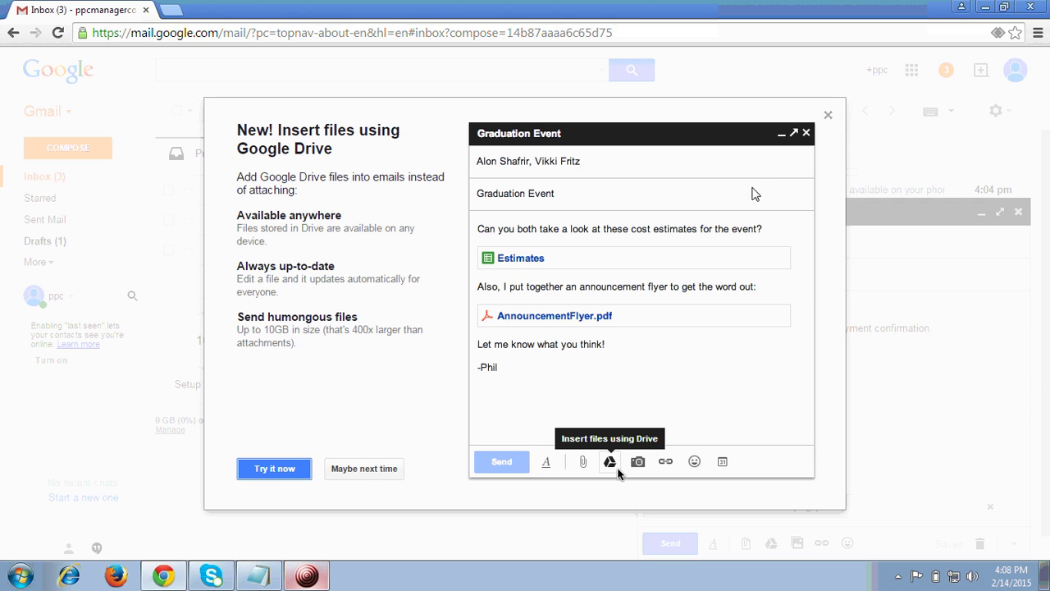
- Dismiss the Google Drive introduction and browse the Desktop and Documents folders in the file picker
{"action": "left_click", "coordinate": [359, 474]}
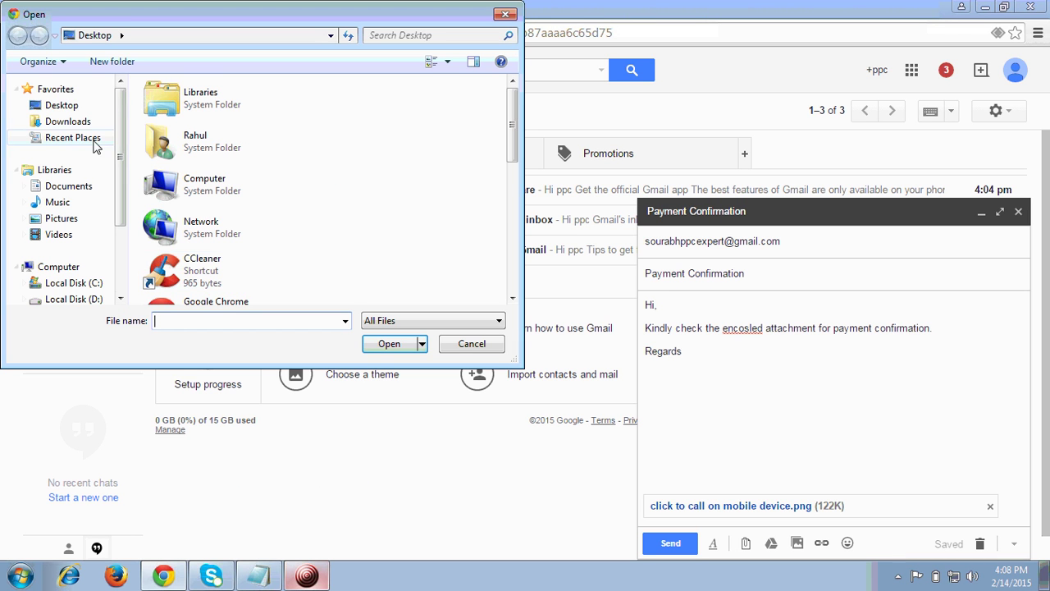
{"action": "left_click", "coordinate": [70, 105]}
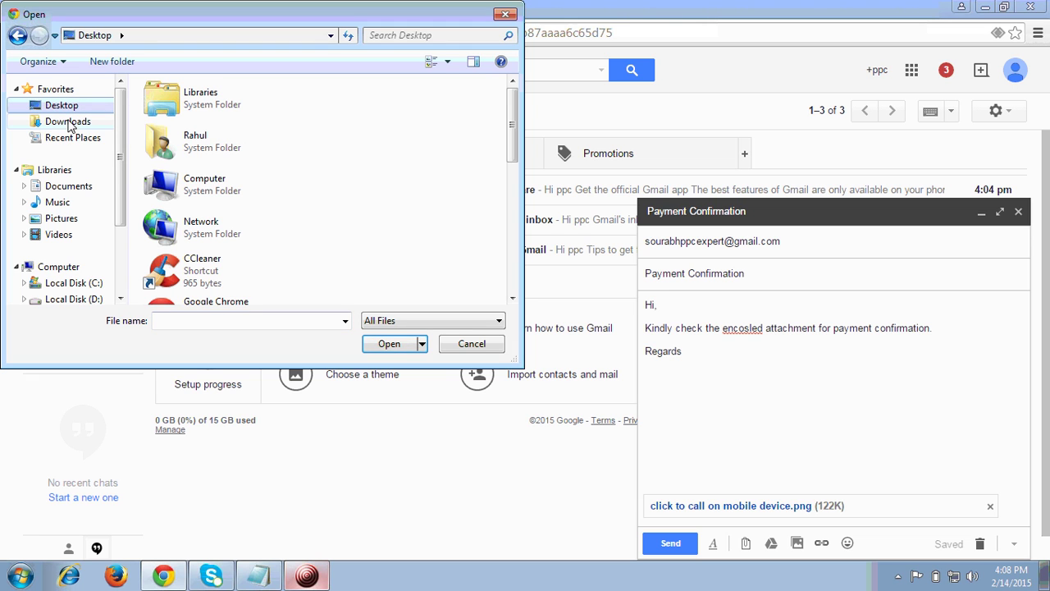
{"action": "left_click", "coordinate": [69, 187]}
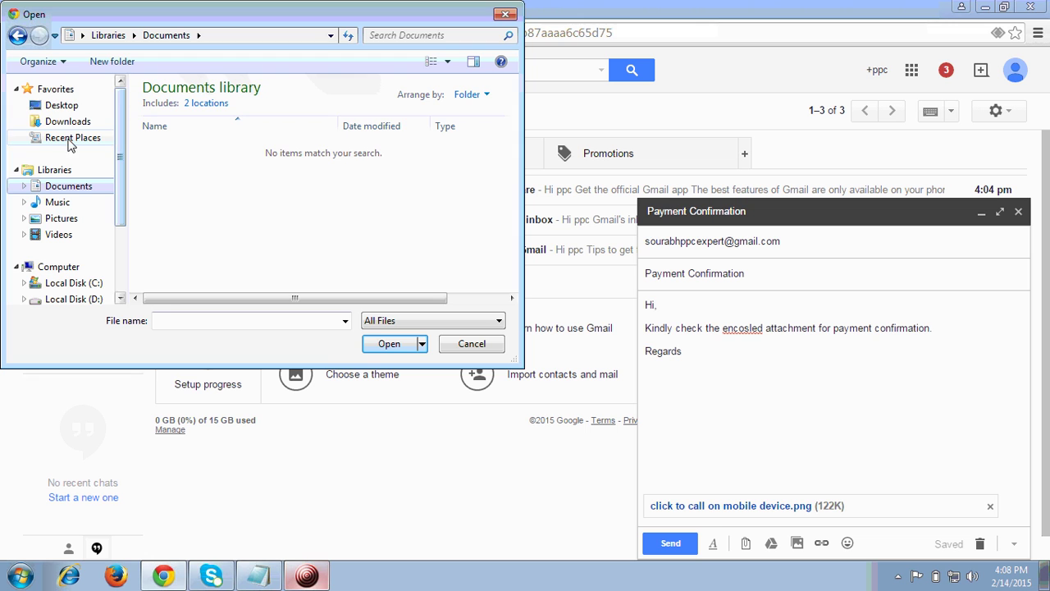
{"action": "left_click", "coordinate": [68, 110]}
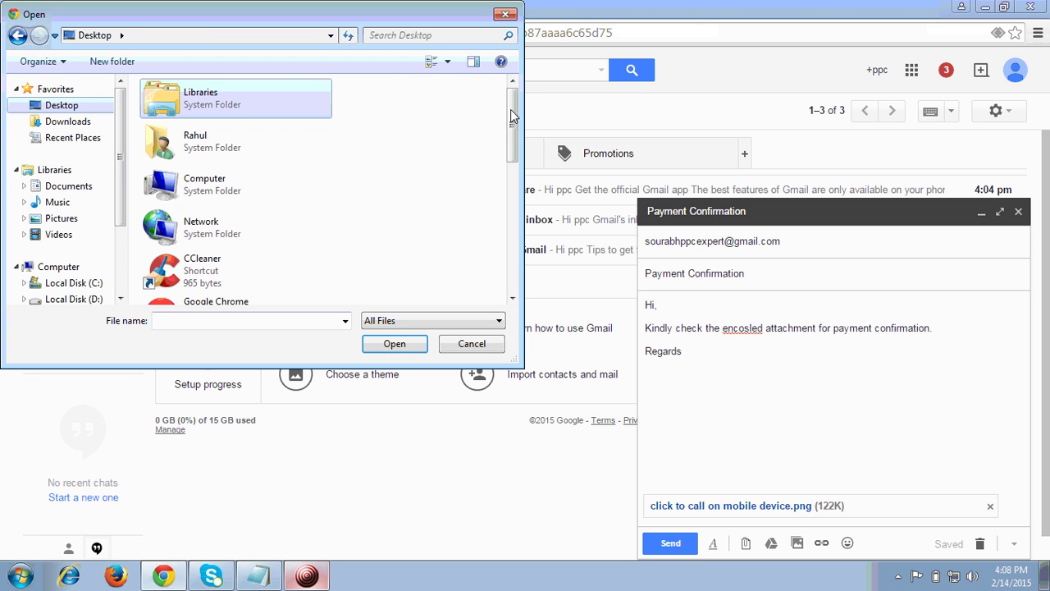
- Close the file picker without attaching New Text Document, then send the Payment Confirmation email
{"action": "left_click_drag", "start_coordinate": [514, 118], "coordinate": [498, 222]}
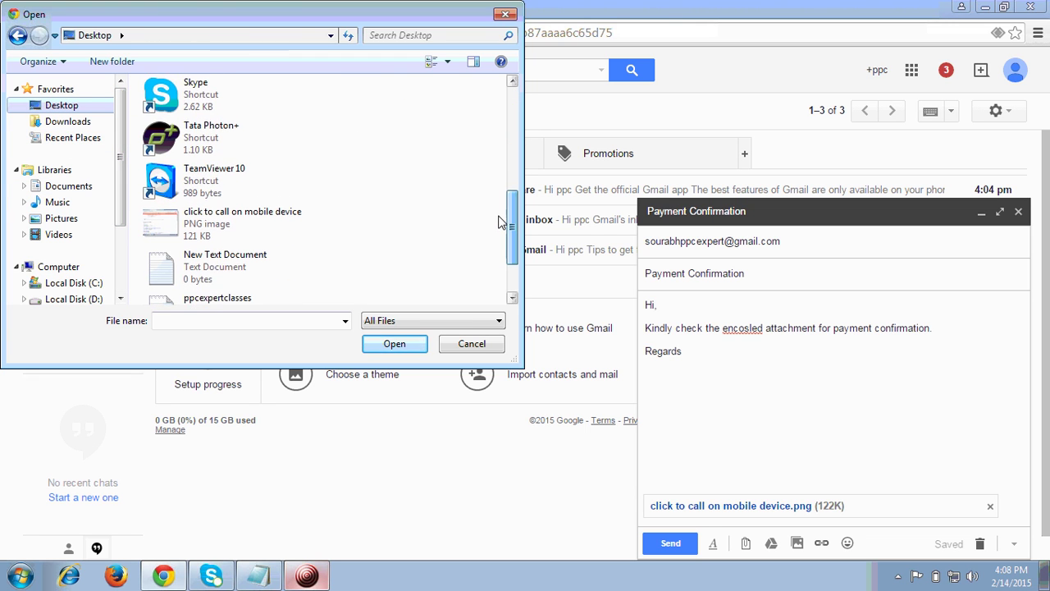
{"action": "left_click", "coordinate": [209, 278]}
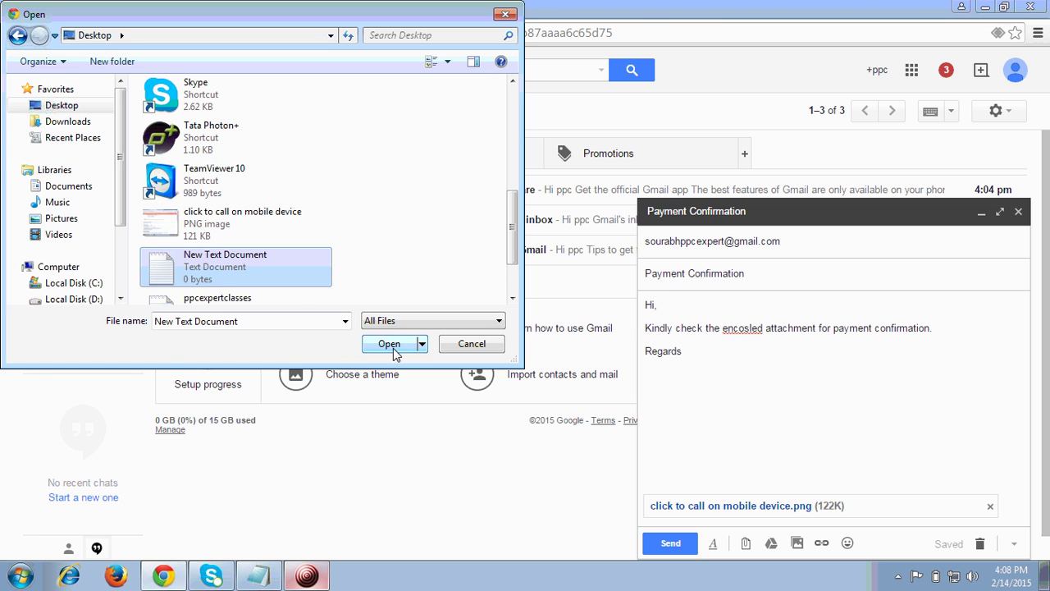
{"action": "left_click", "coordinate": [507, 15]}
{"action": "left_click", "coordinate": [671, 543]}
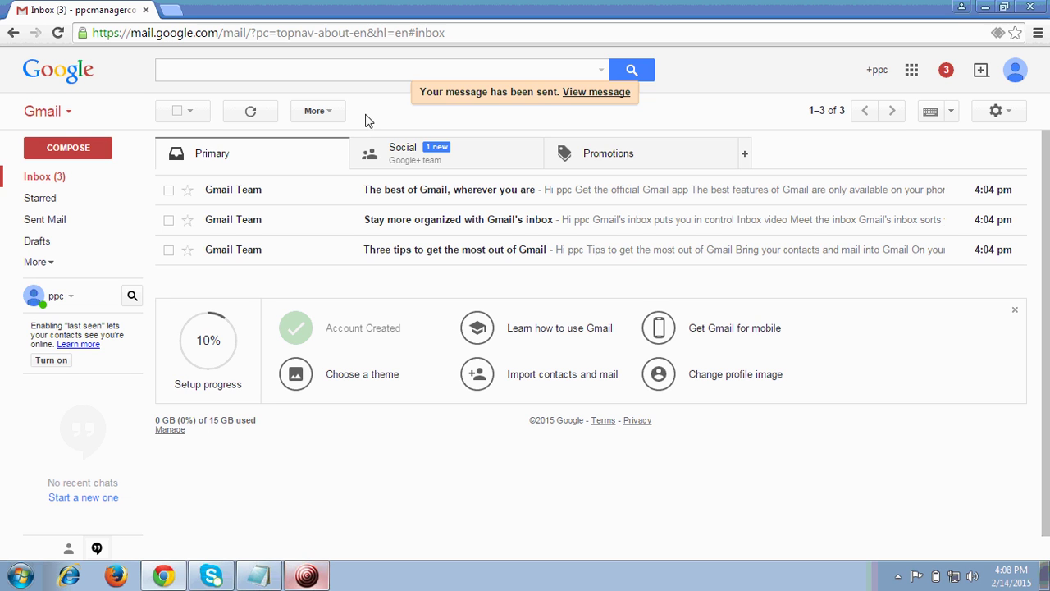
{"action": "left_click", "coordinate": [41, 178]}
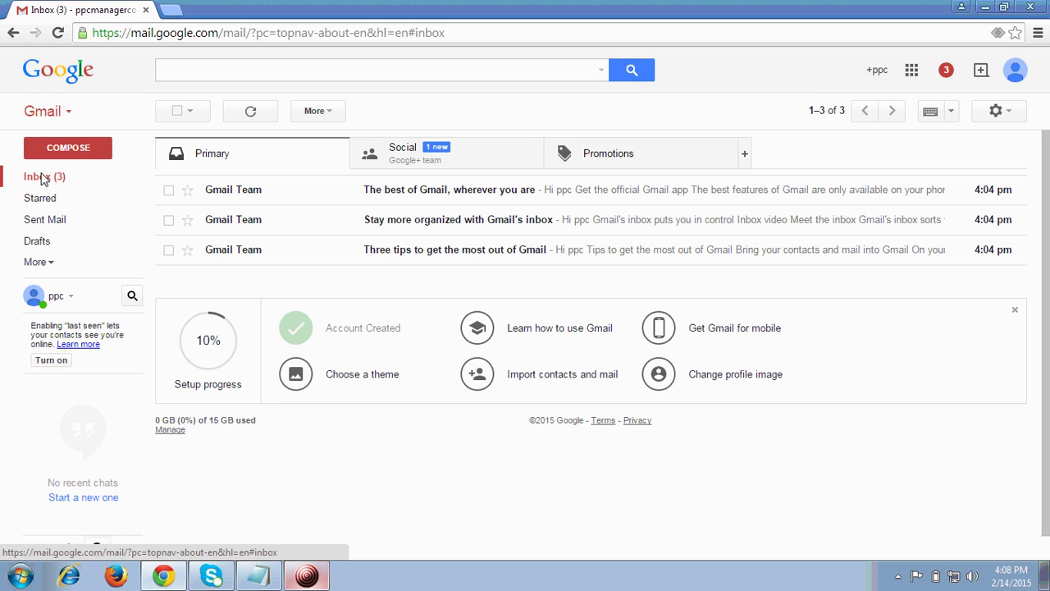
{"action": "left_click", "coordinate": [45, 221]}
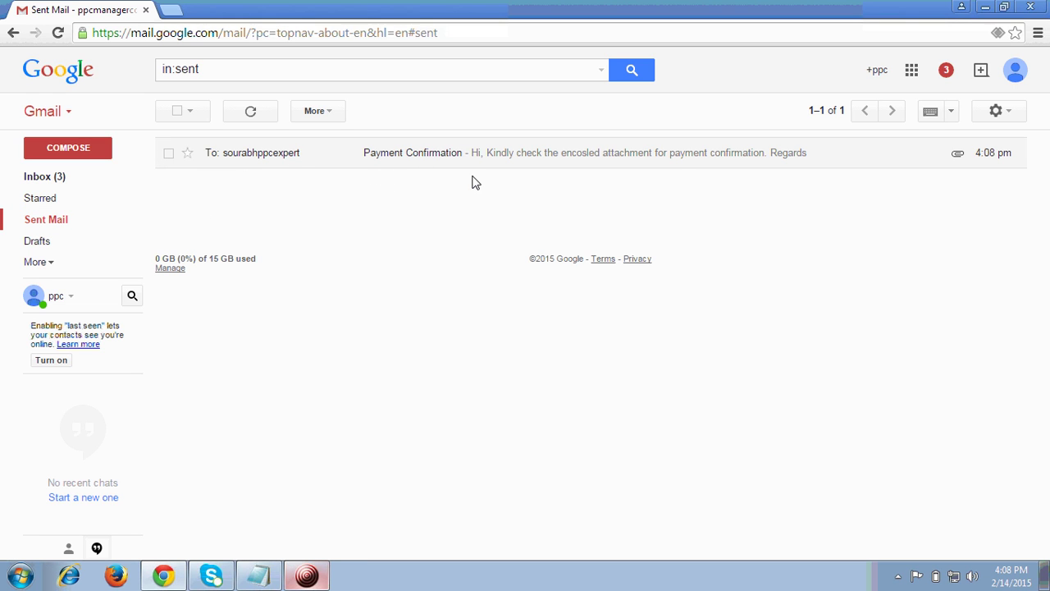
{"action": "left_click", "coordinate": [46, 178]}
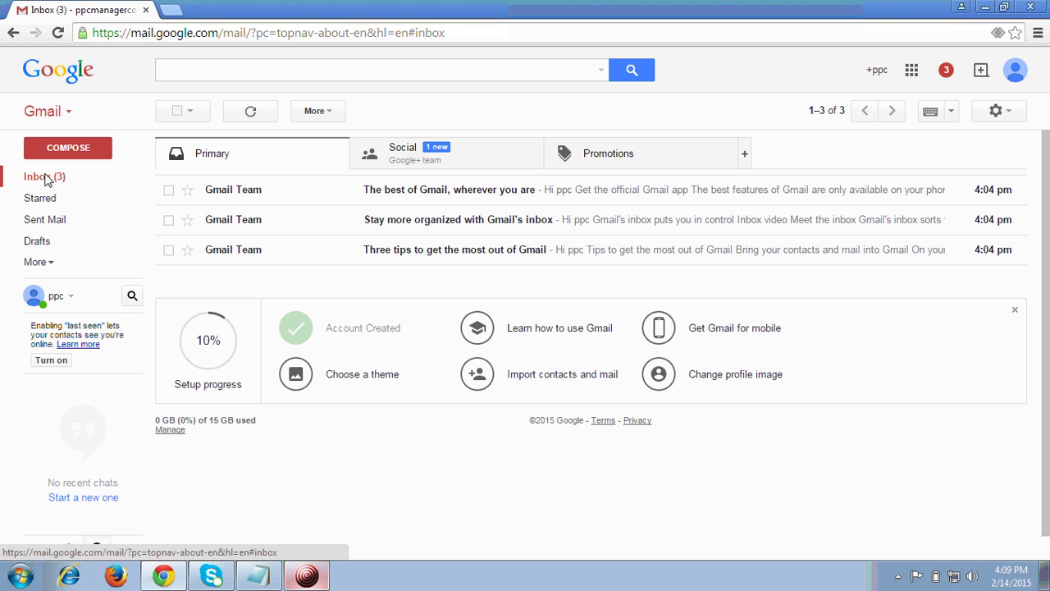
{"action": "left_click", "coordinate": [307, 579]}
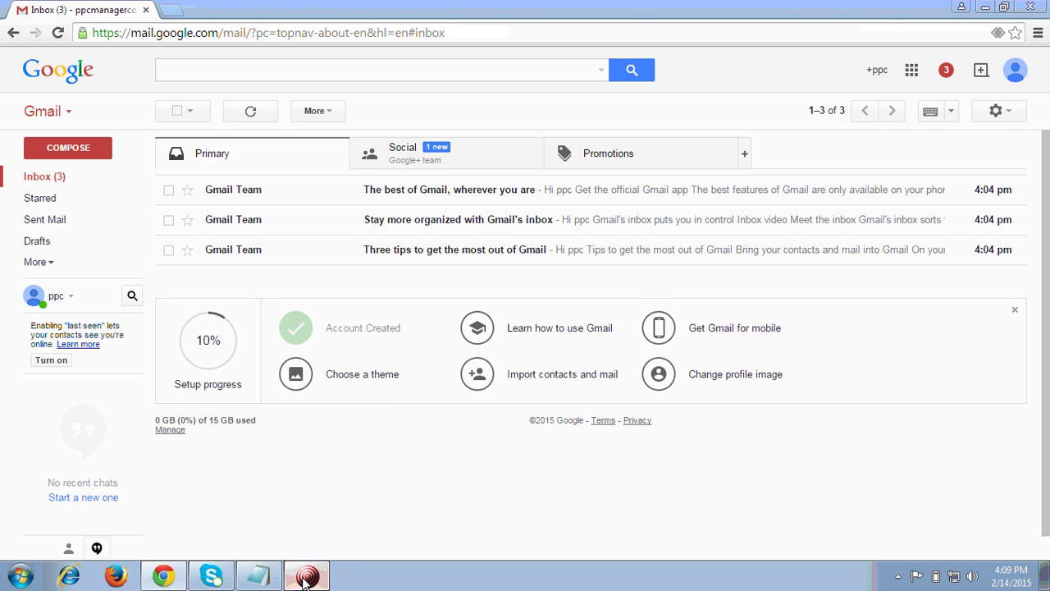